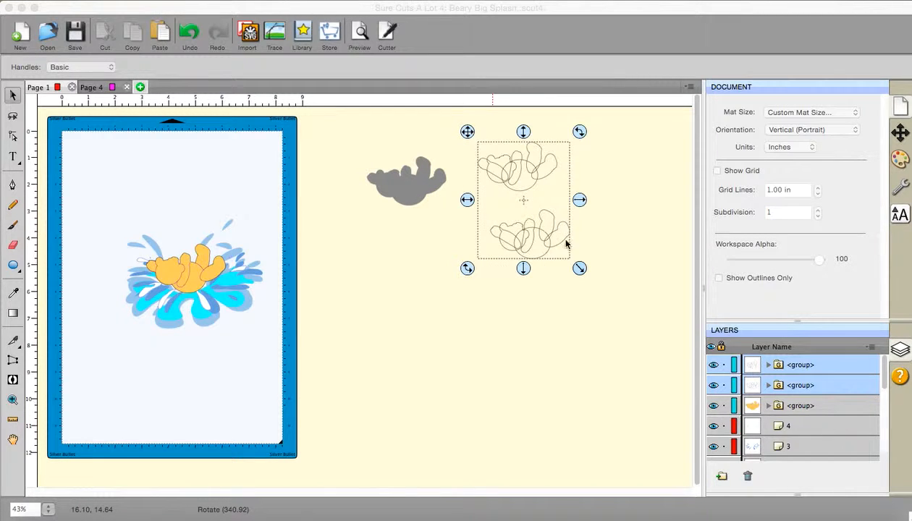
- On Page 4, move both bear outline groups together next to the mat, to about X 9.46 in, Y 0.21 in
click(428, 261)
click(428, 261)
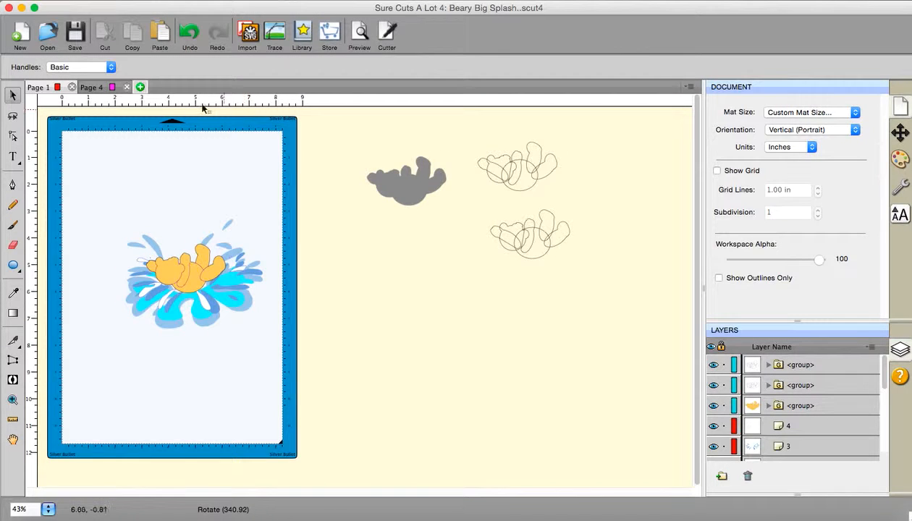
click(91, 88)
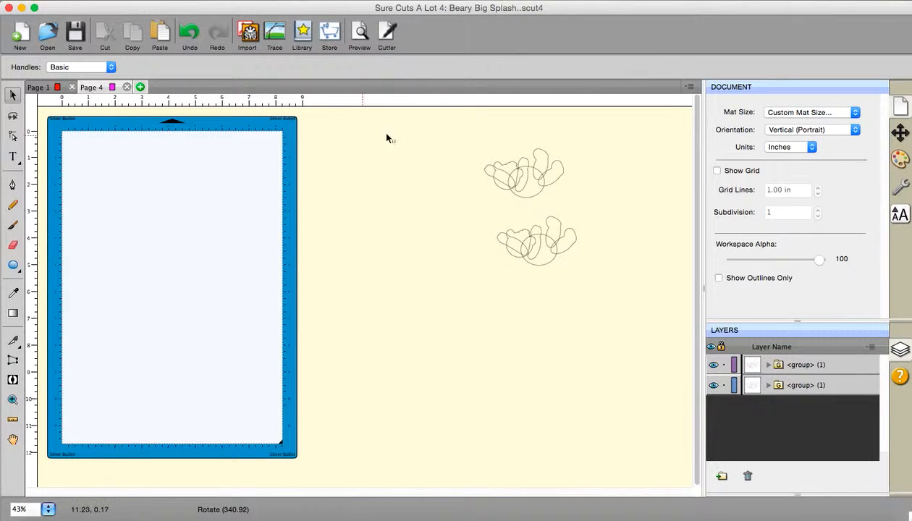
drag(398, 131, 633, 348)
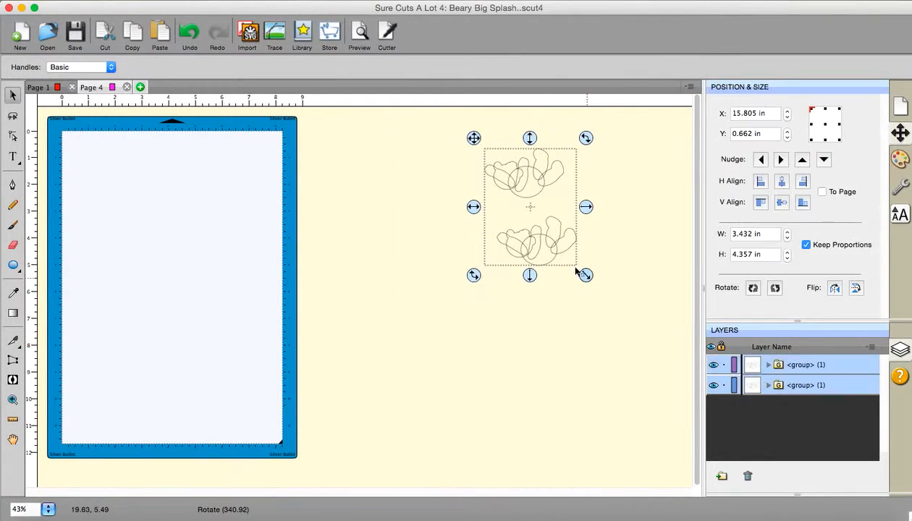
drag(550, 250, 377, 239)
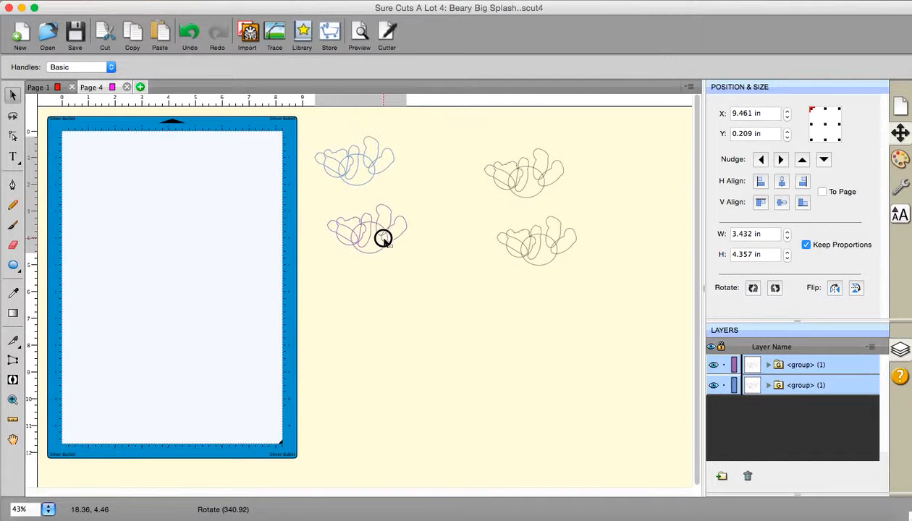
click(395, 296)
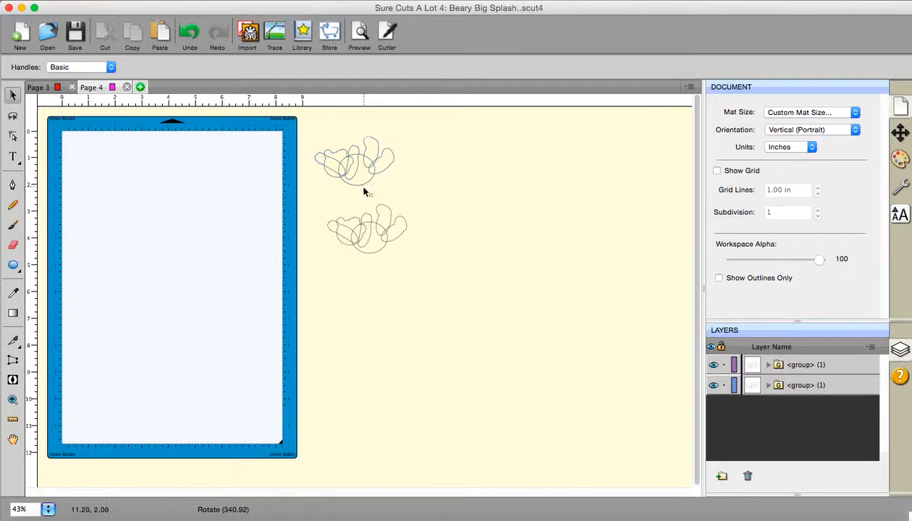
- Move the upper bear outline group onto the mat and unite its shapes into a single outline with Union
click(283, 131)
drag(283, 132, 462, 204)
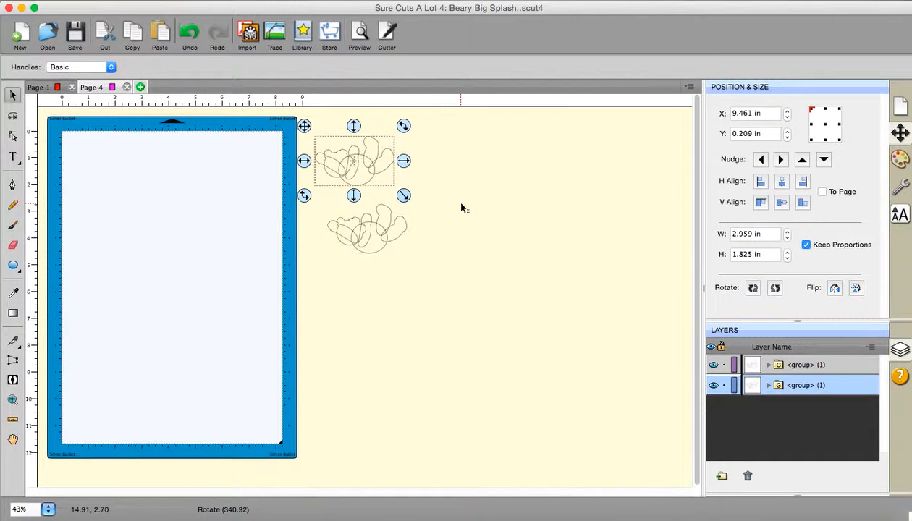
drag(370, 177, 210, 221)
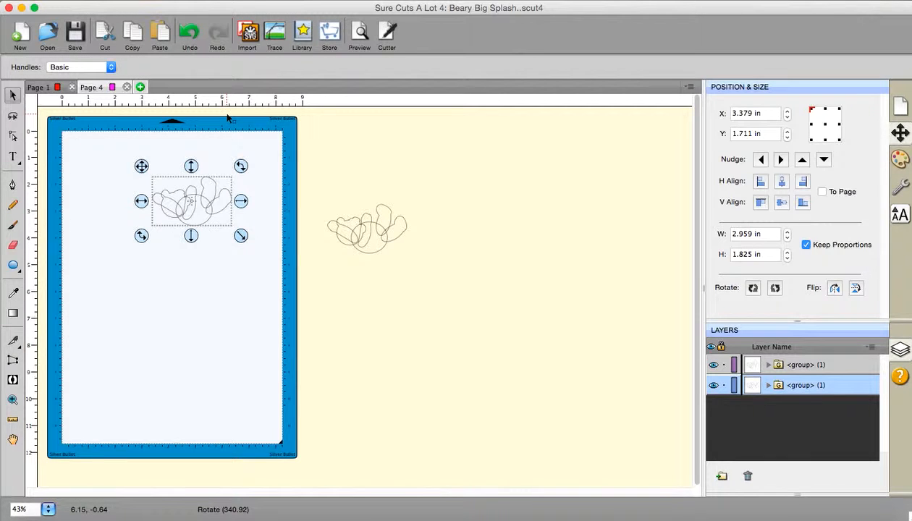
click(236, 2)
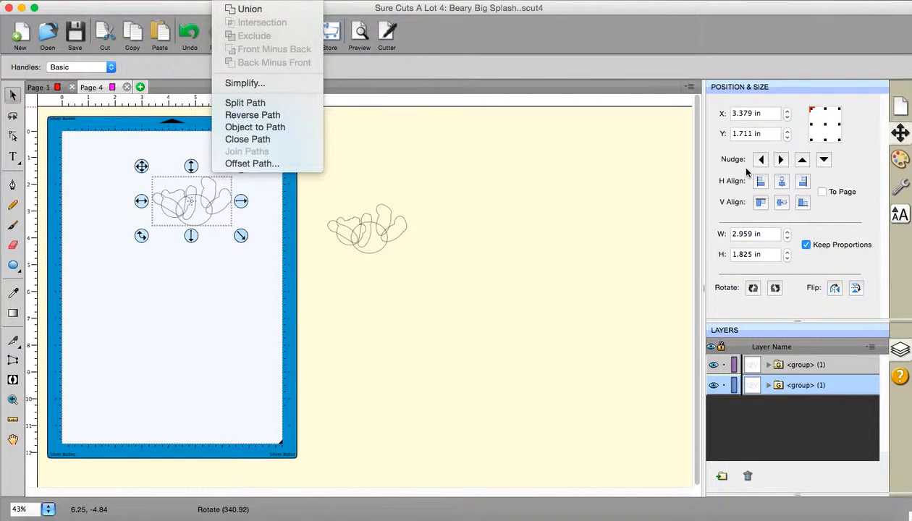
click(246, 8)
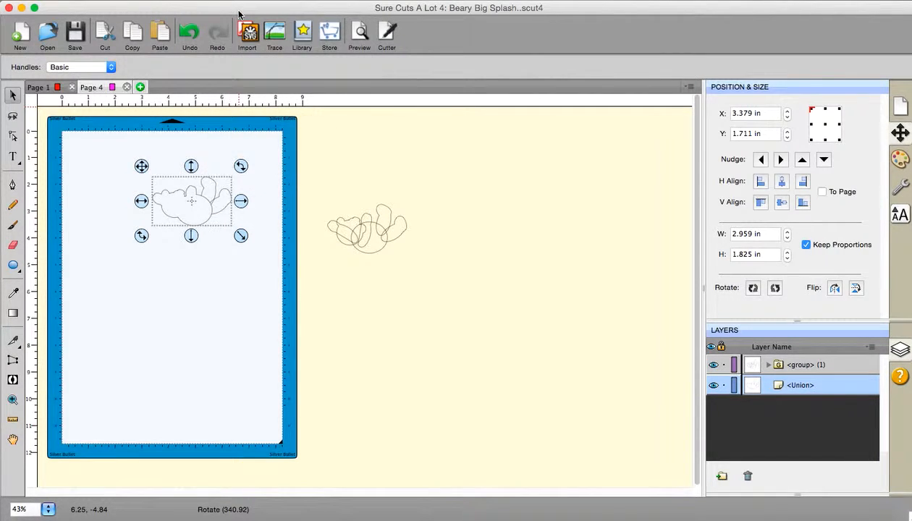
- Break the united bear outline apart and move the head-and-body piece away from the leg pieces
right_click(205, 214)
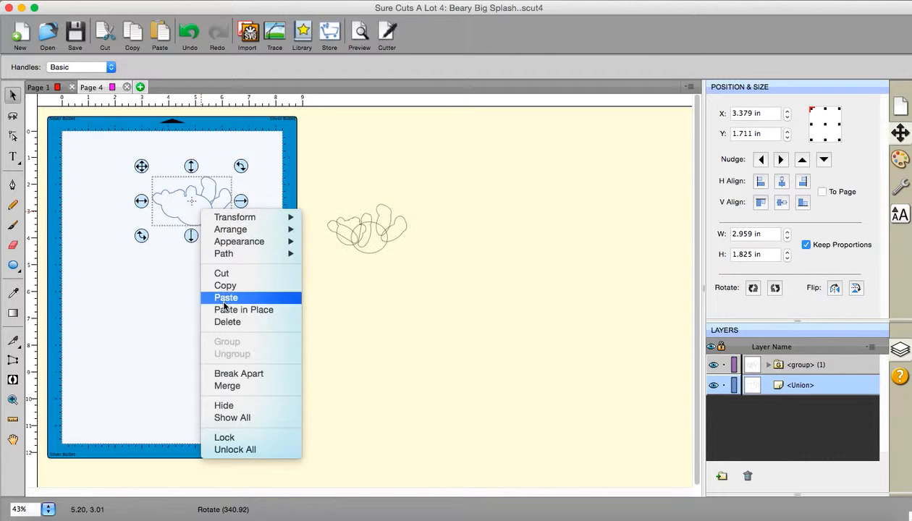
click(215, 373)
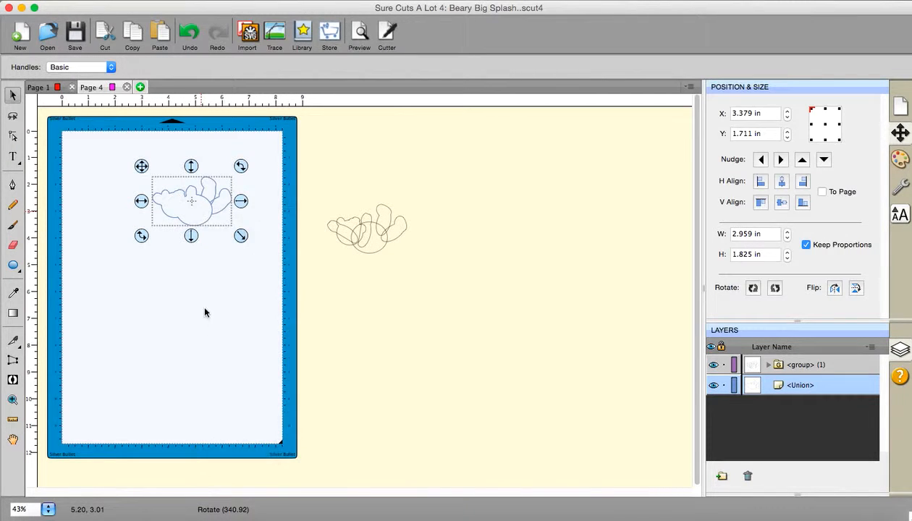
drag(197, 227, 152, 267)
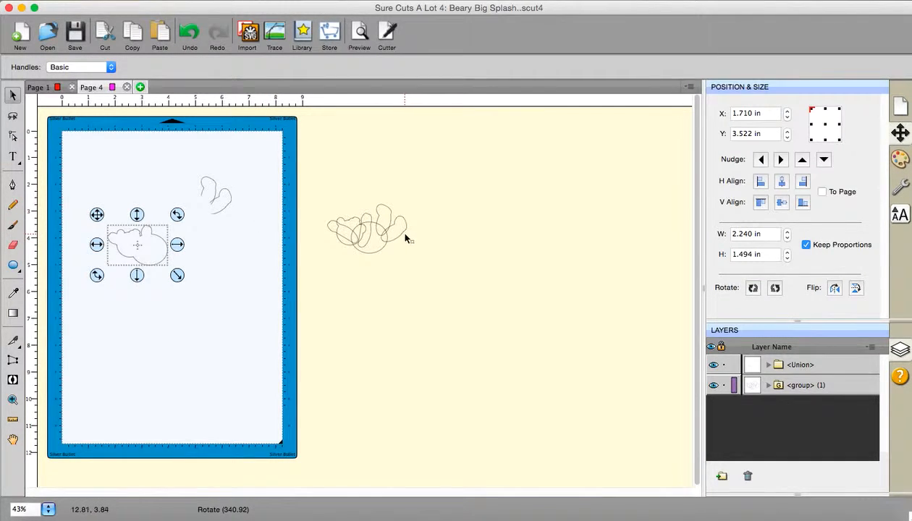
- Ungroup the bear outline beside the mat and move its rightmost leg clear of the other parts
drag(401, 236, 431, 238)
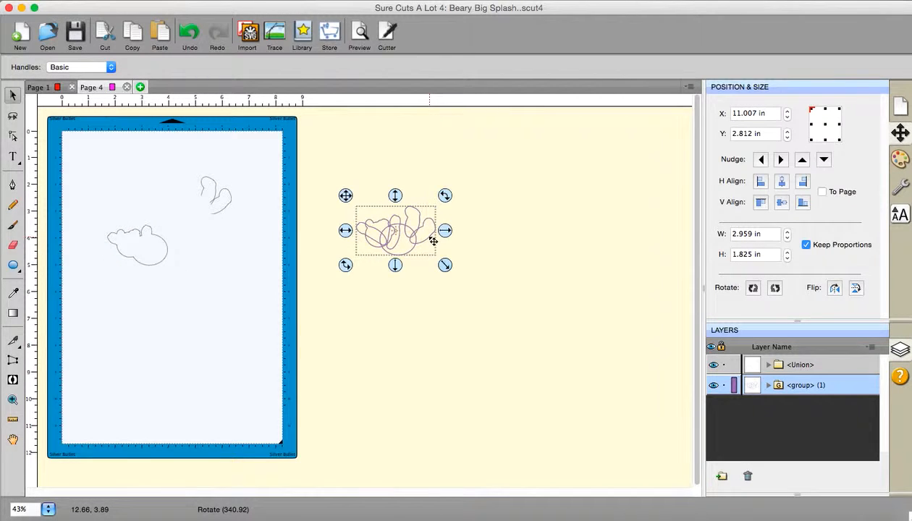
right_click(430, 240)
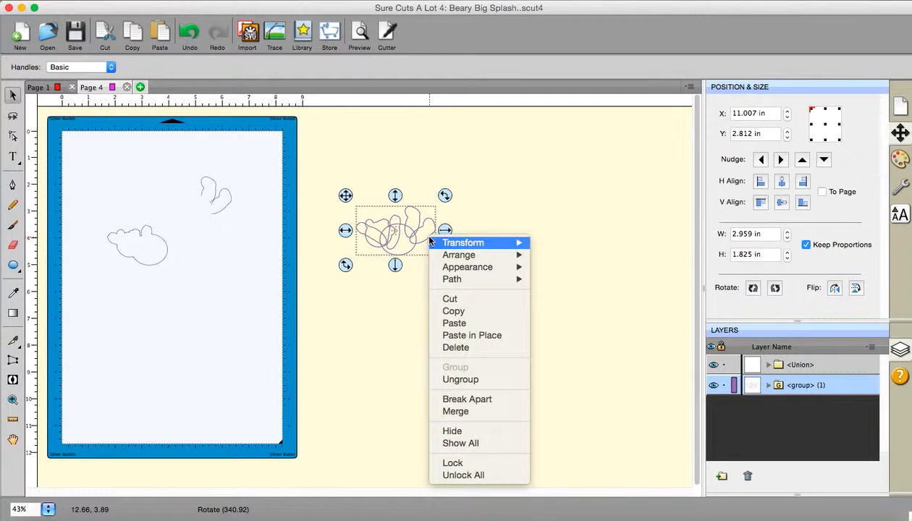
click(460, 380)
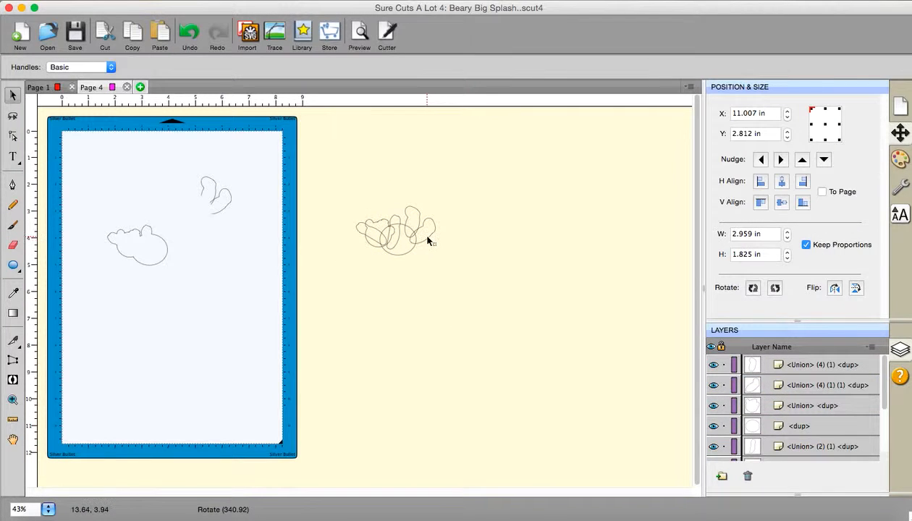
drag(427, 237, 503, 237)
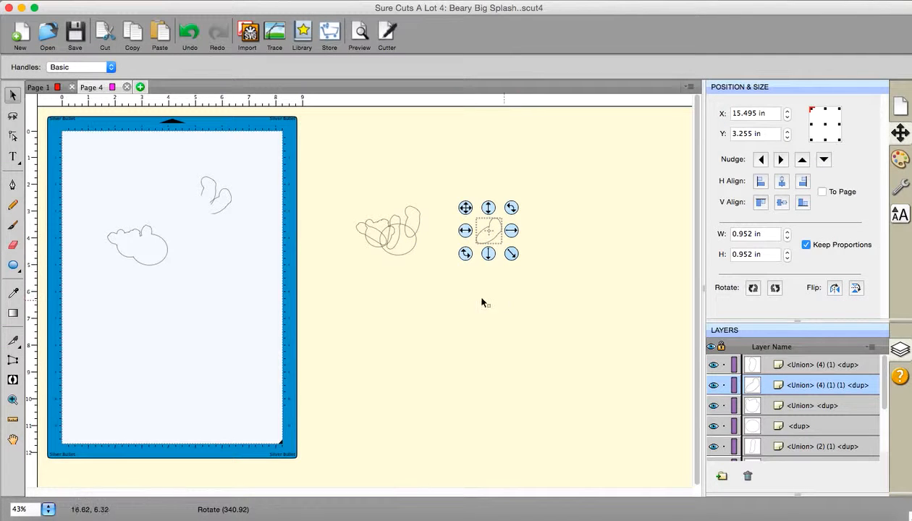
- Close the path of the separated leg and place it overlapping the rear end of the bear body on the mat
right_click(487, 242)
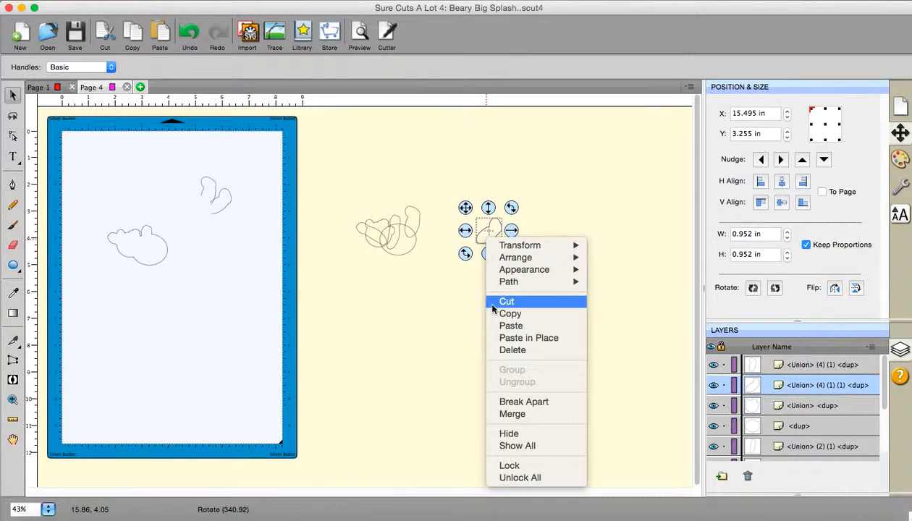
mouse_move(546, 283)
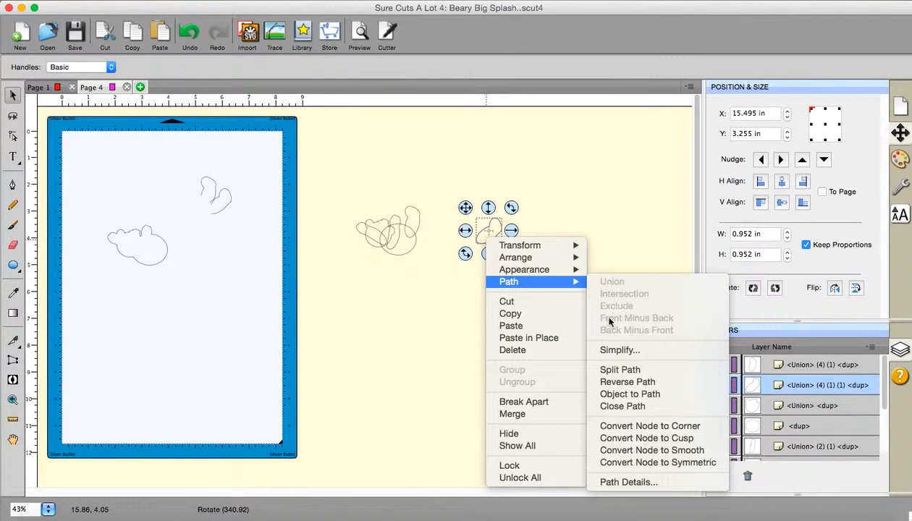
click(612, 407)
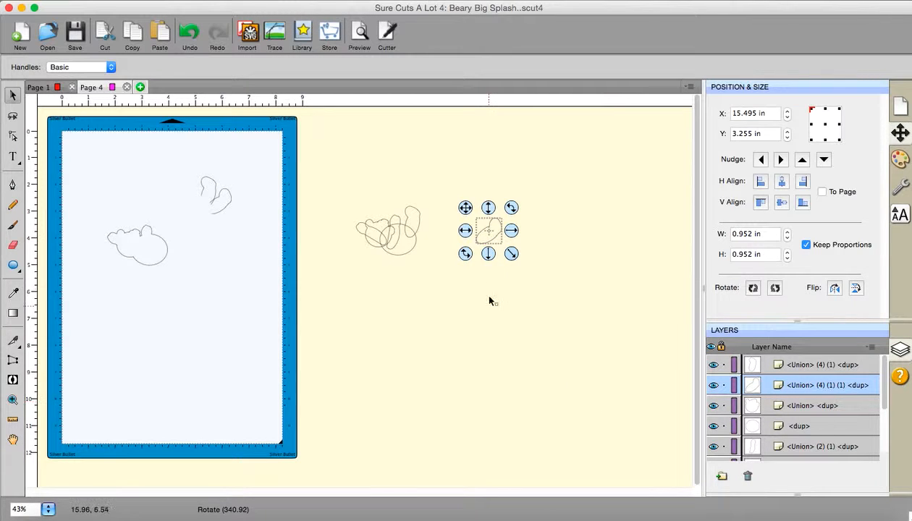
drag(494, 240, 178, 252)
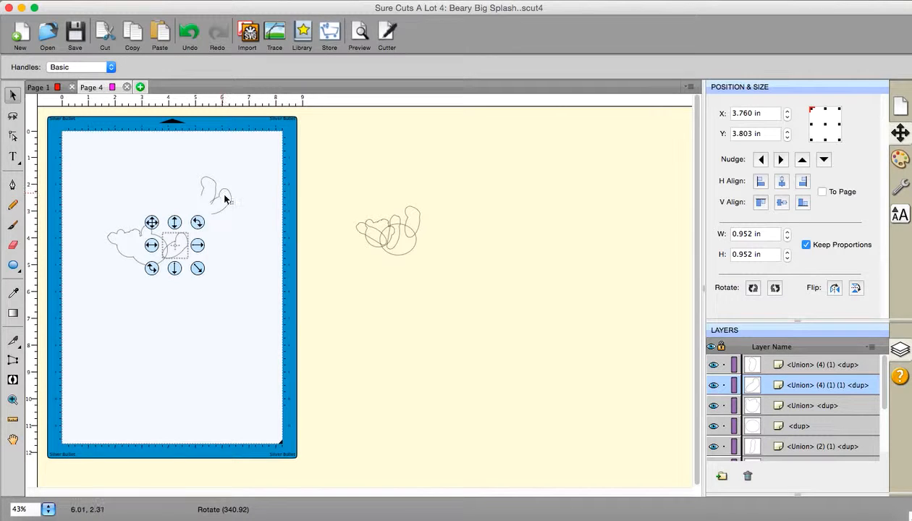
- Duplicate the leg, rotate the copy more upright to about 328 degrees, and place it on the body as the second leg
right_click(180, 247)
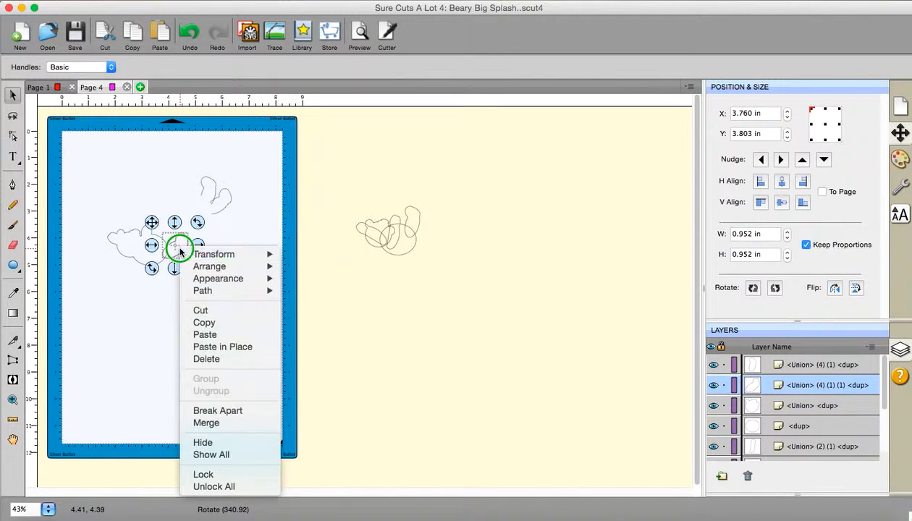
click(206, 322)
right_click(235, 290)
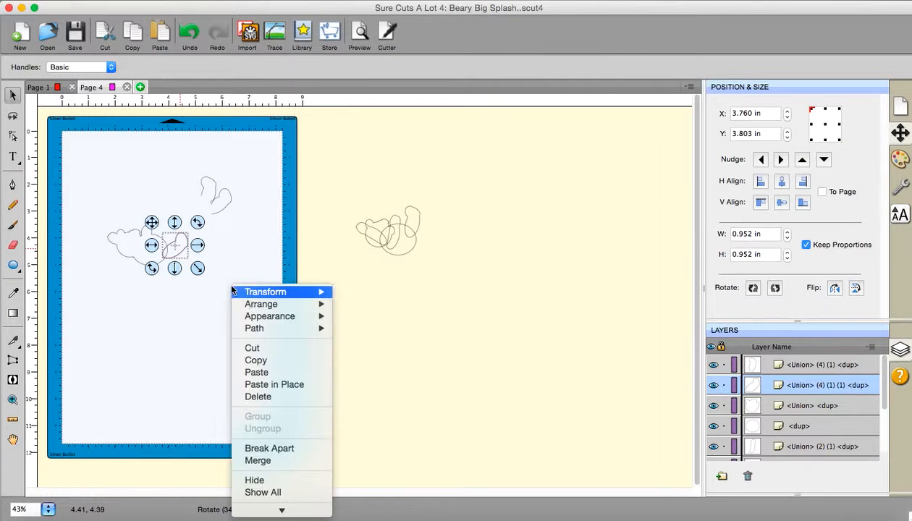
click(257, 366)
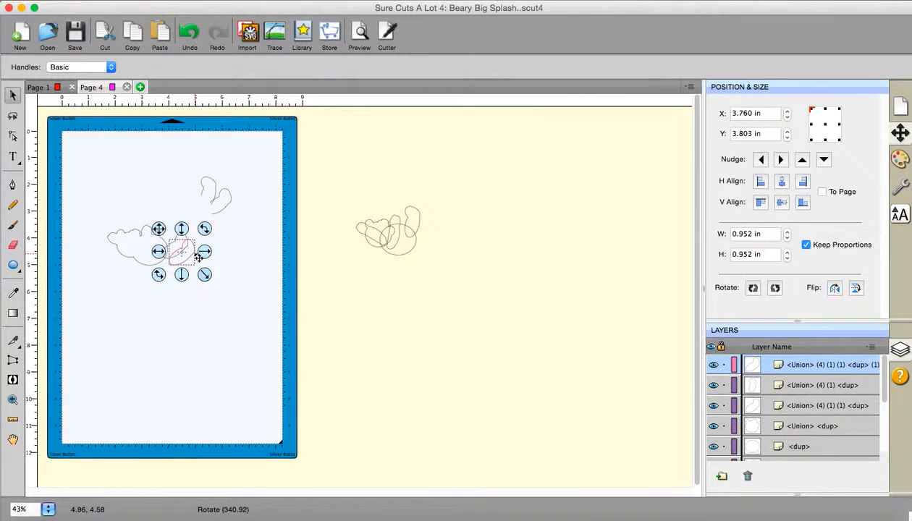
drag(194, 256, 215, 142)
click(214, 197)
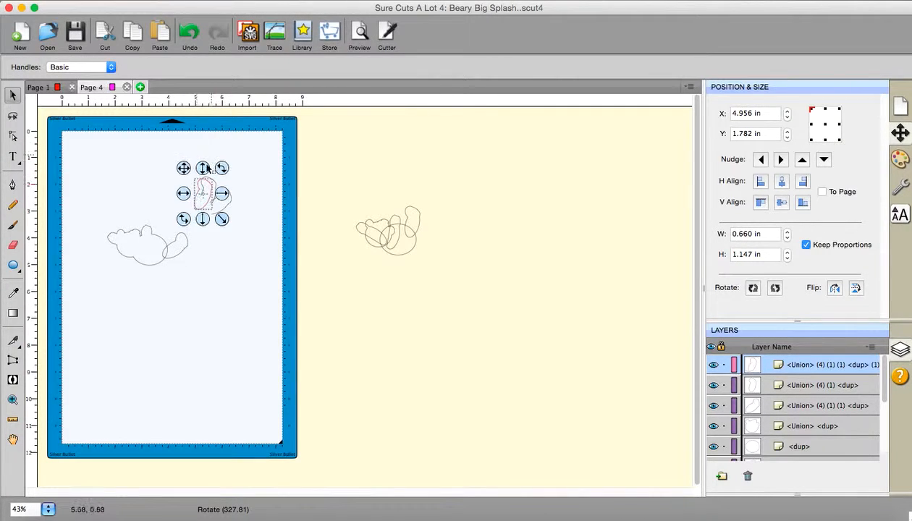
drag(201, 204, 168, 251)
click(174, 189)
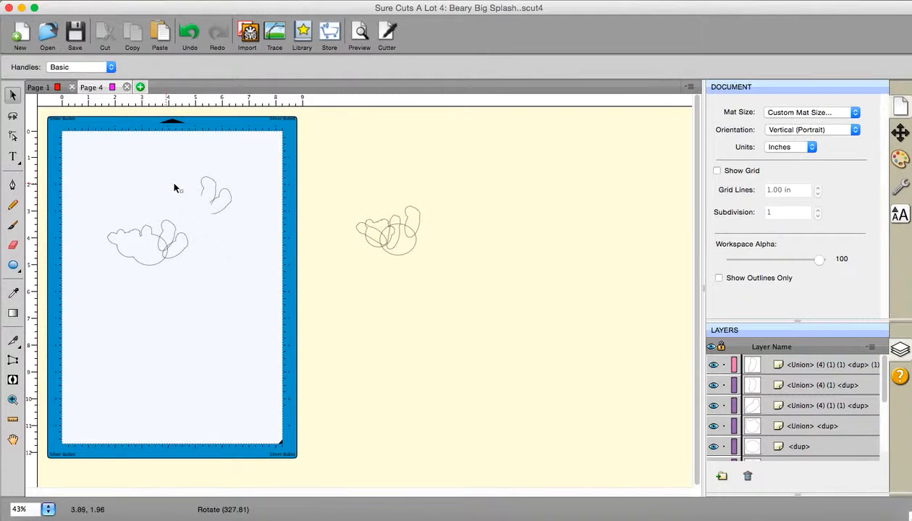
- Delete the open leg fragments left over from the broken-apart outline on the mat
drag(171, 163, 253, 237)
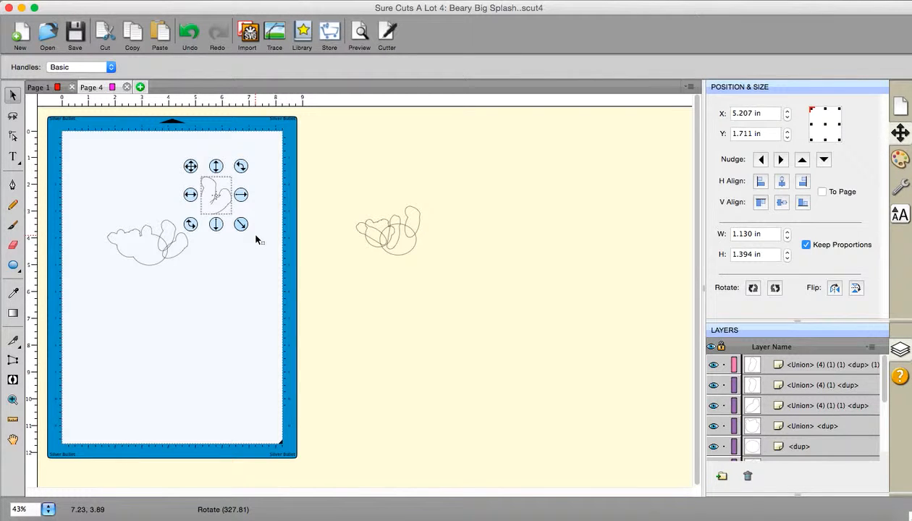
key(Delete)
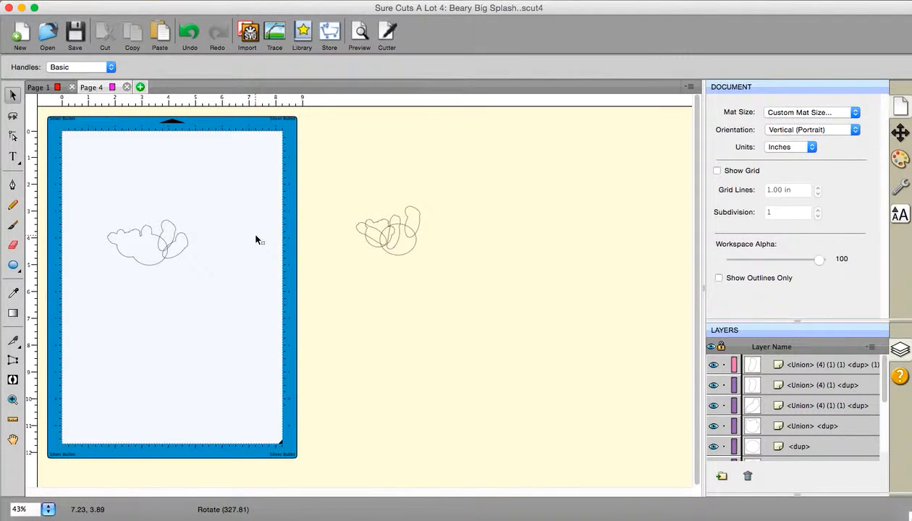
- Unite the bear body and both legs into one outline with Union and move it off the mat
drag(81, 196, 242, 292)
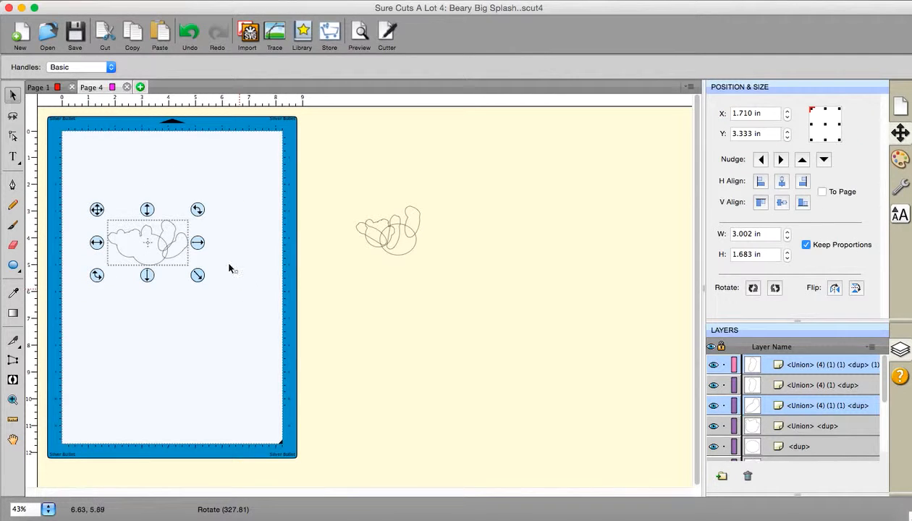
click(204, 1)
click(247, 10)
drag(163, 253, 401, 168)
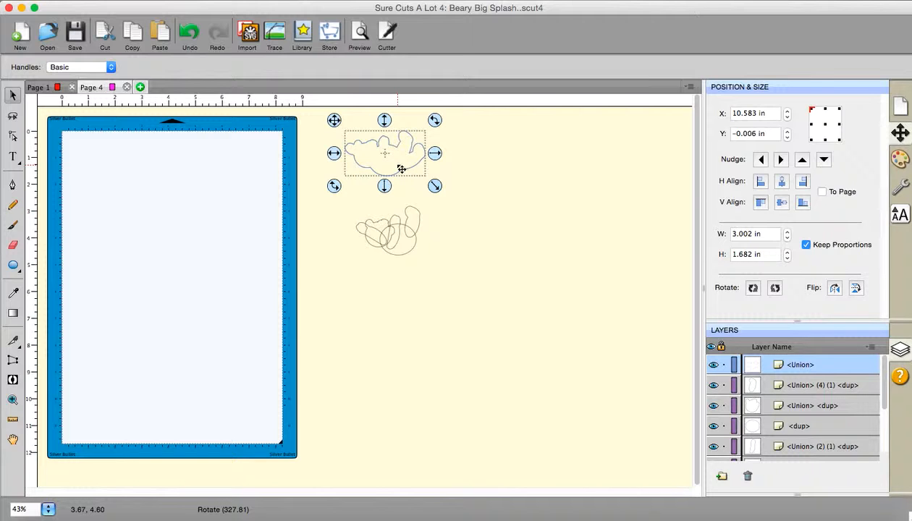
- Copy the upper bear outline group from Page 1 and paste it onto Page 4
click(39, 88)
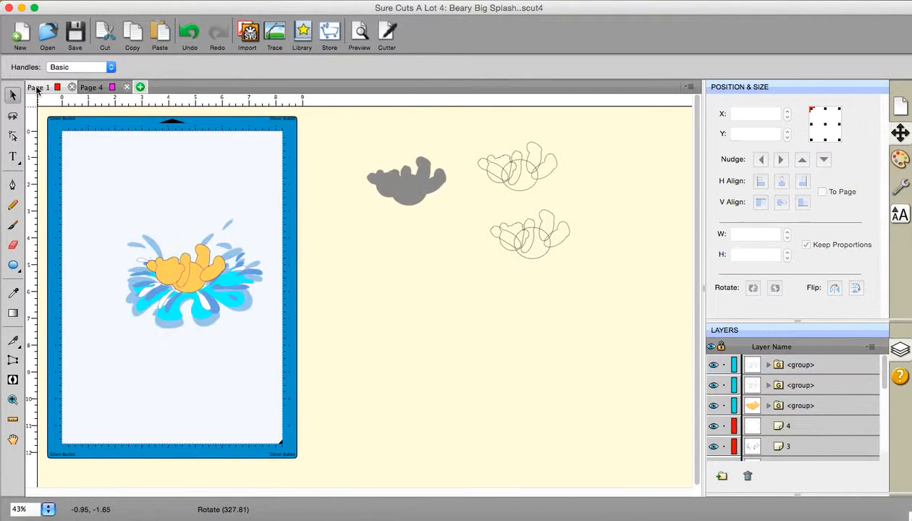
click(523, 191)
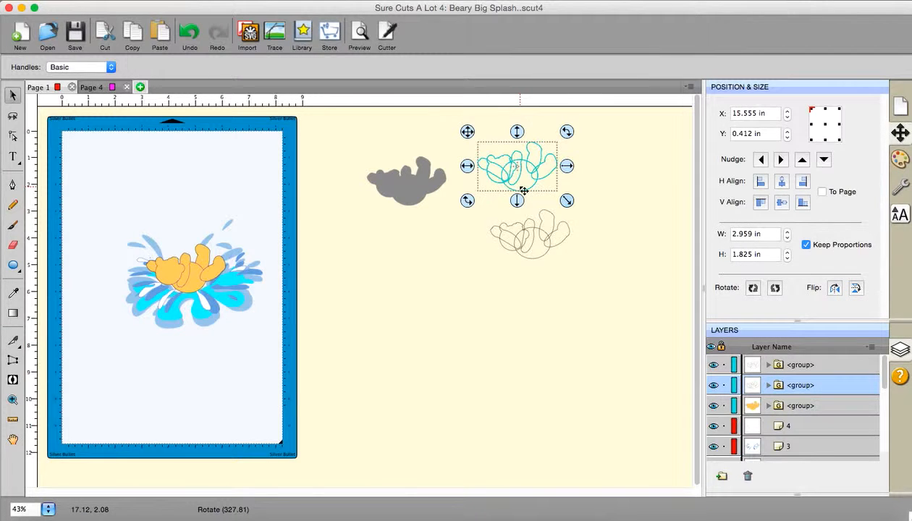
right_click(521, 186)
click(537, 262)
click(92, 88)
right_click(198, 164)
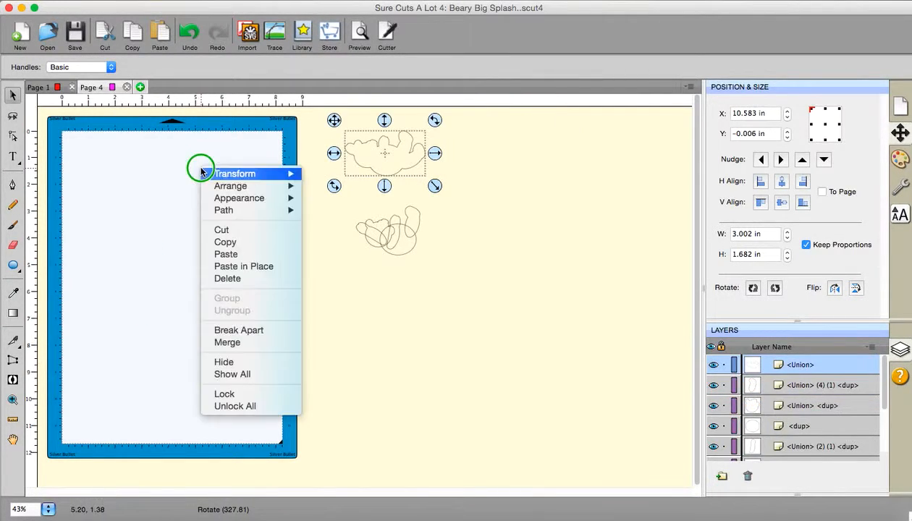
click(226, 254)
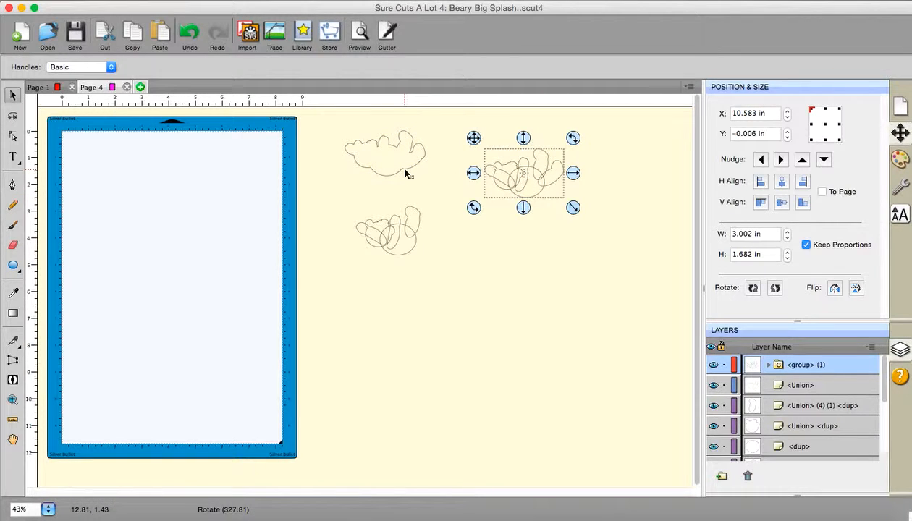
- Move the united bear outline and the pasted bear group onto the mat, with the group below the outline
drag(401, 168, 205, 235)
drag(536, 197, 204, 299)
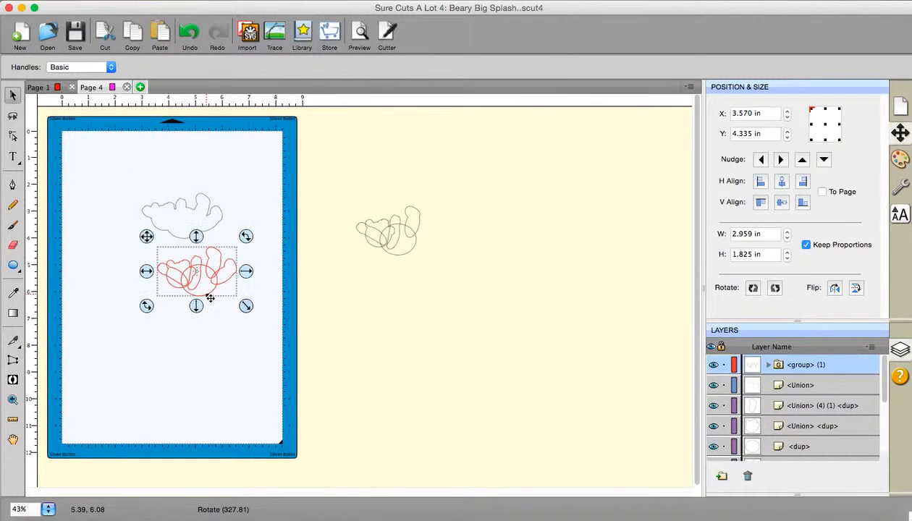
click(202, 212)
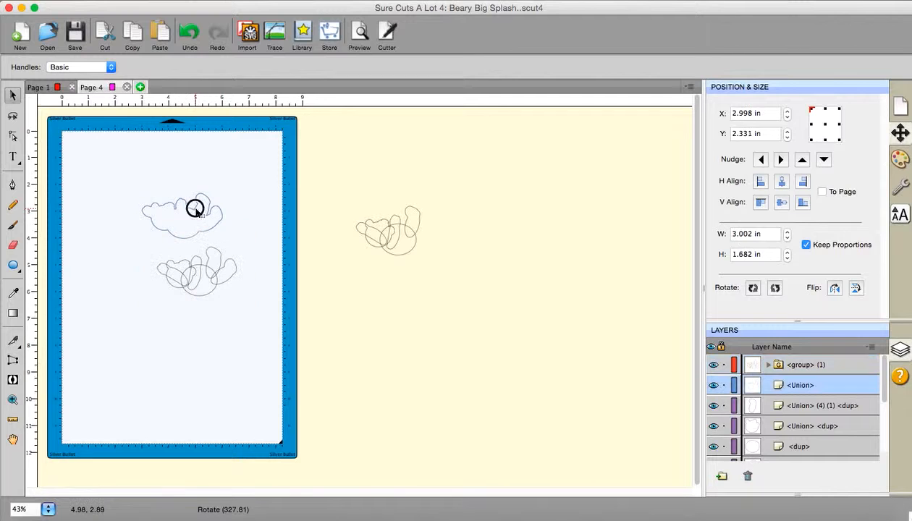
- Lock the united bear outline on the mat and ungroup the bear group placed below it
click(200, 4)
click(197, 193)
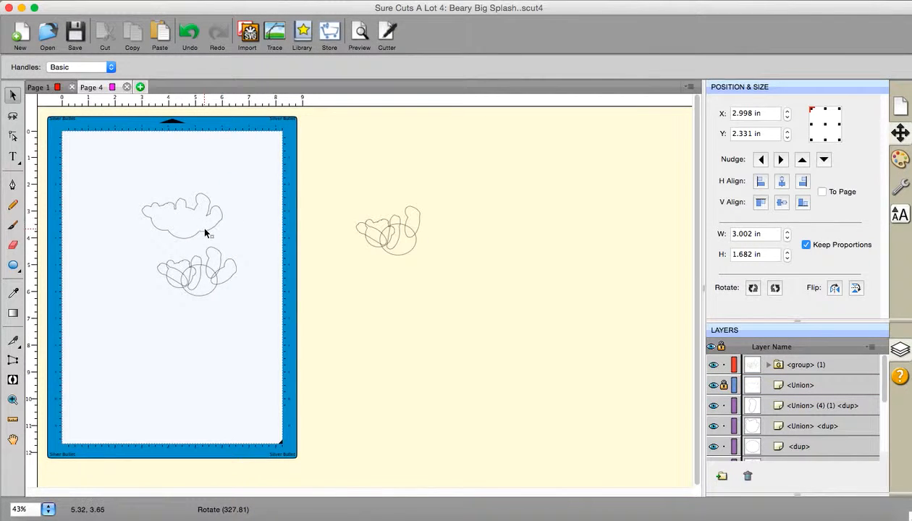
drag(177, 262, 133, 265)
click(179, 262)
right_click(150, 284)
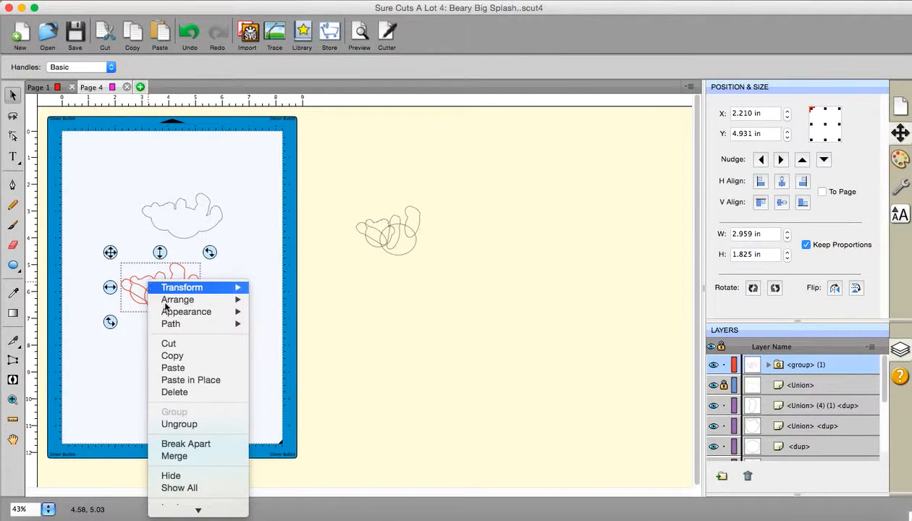
click(190, 424)
click(161, 319)
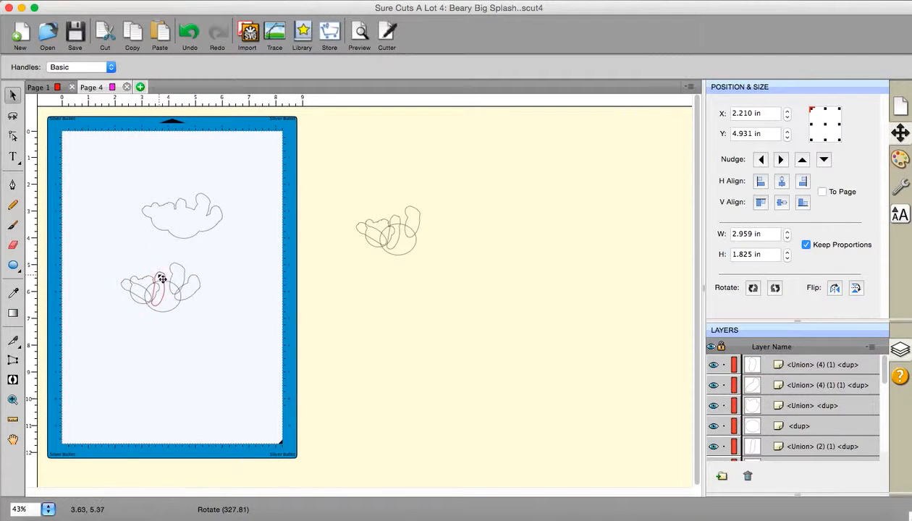
- Move the head shape onto the united bear outline and align it exactly with the outline's head contour
drag(141, 281, 162, 207)
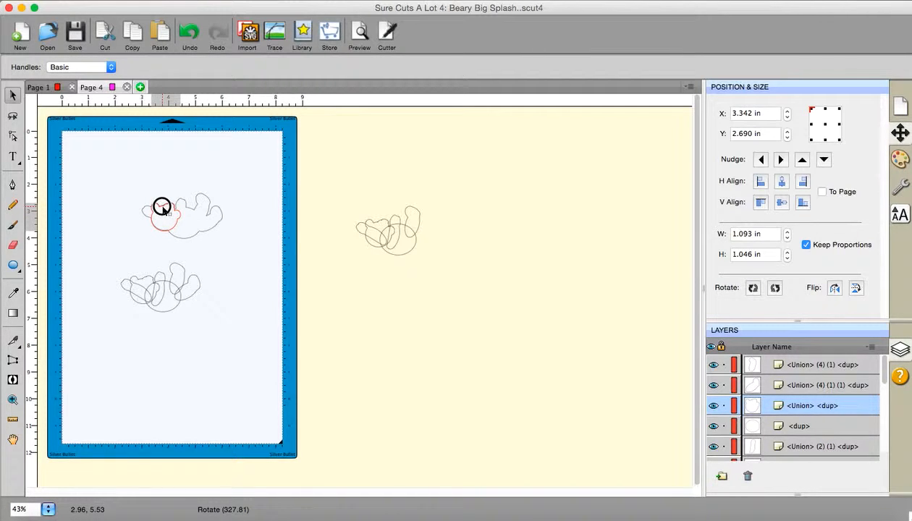
drag(163, 207, 163, 208)
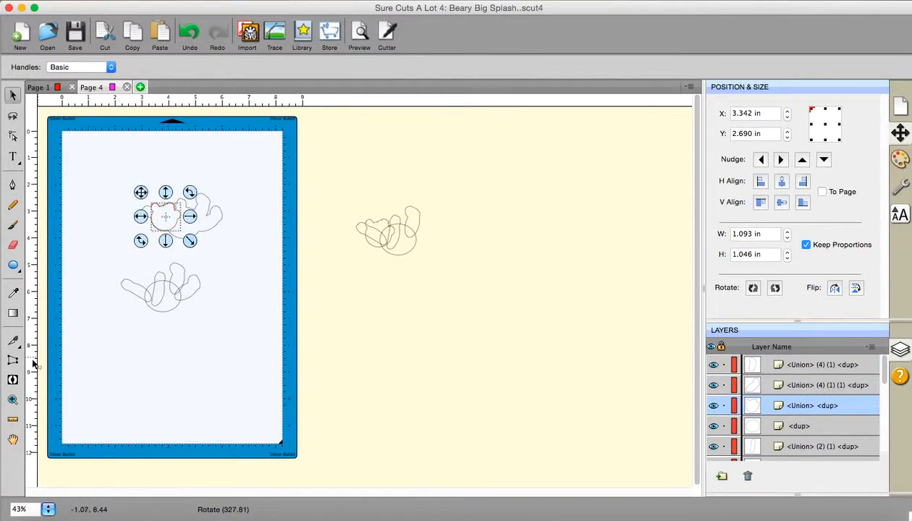
click(13, 399)
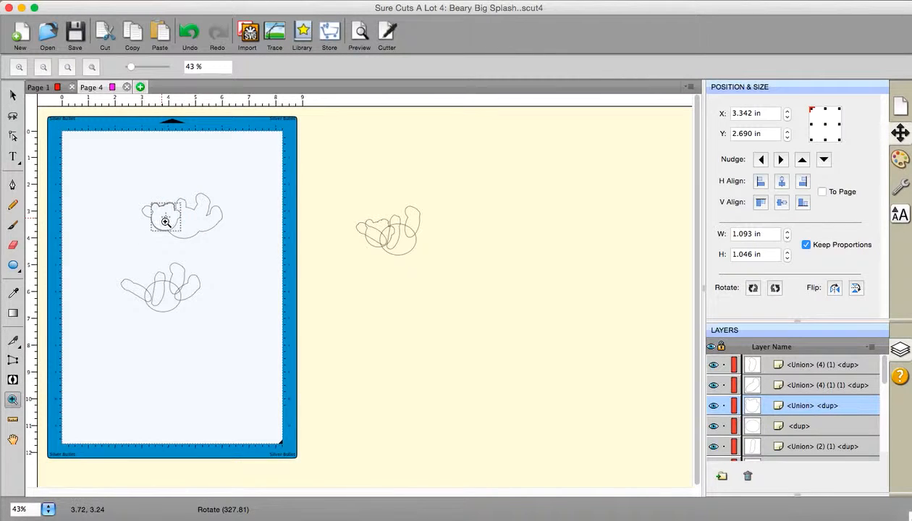
click(165, 222)
click(191, 242)
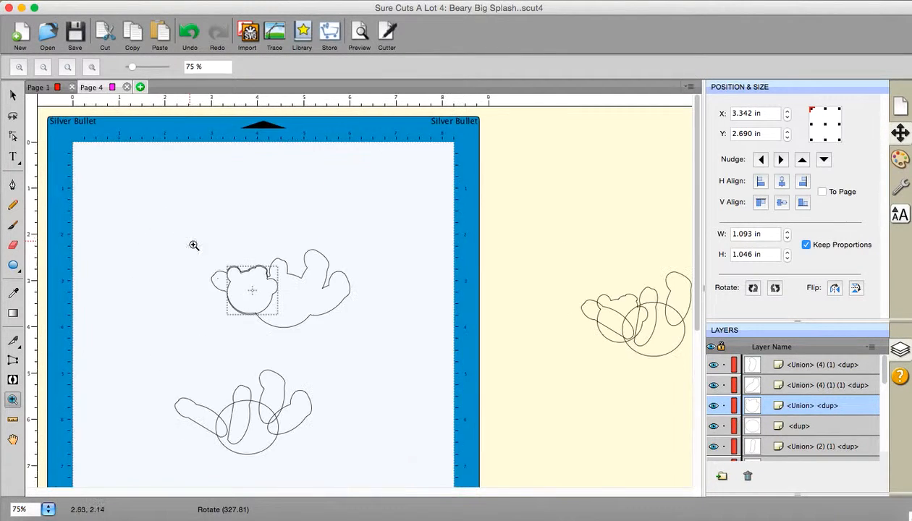
click(251, 303)
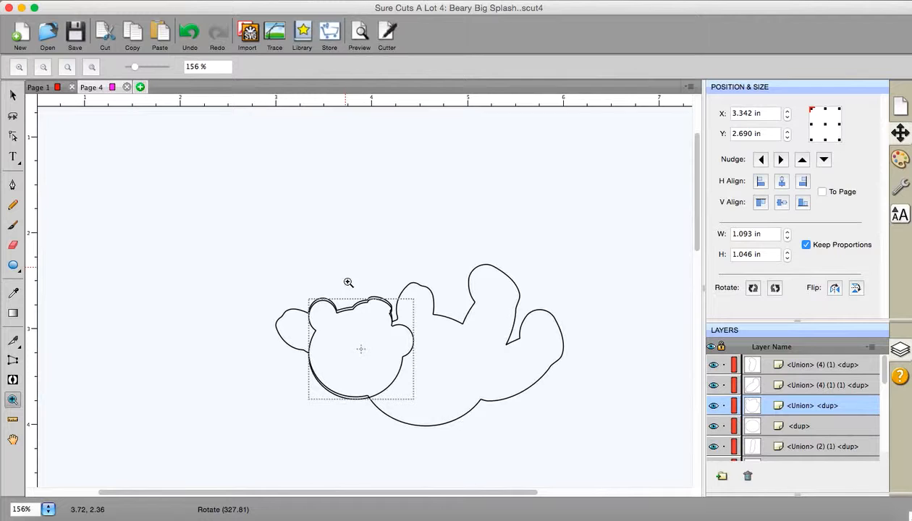
click(338, 353)
click(376, 298)
click(383, 293)
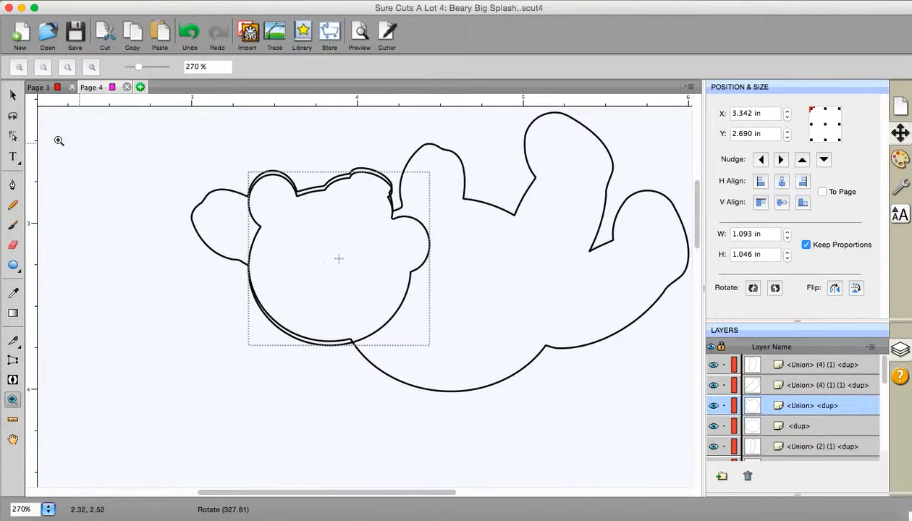
click(13, 96)
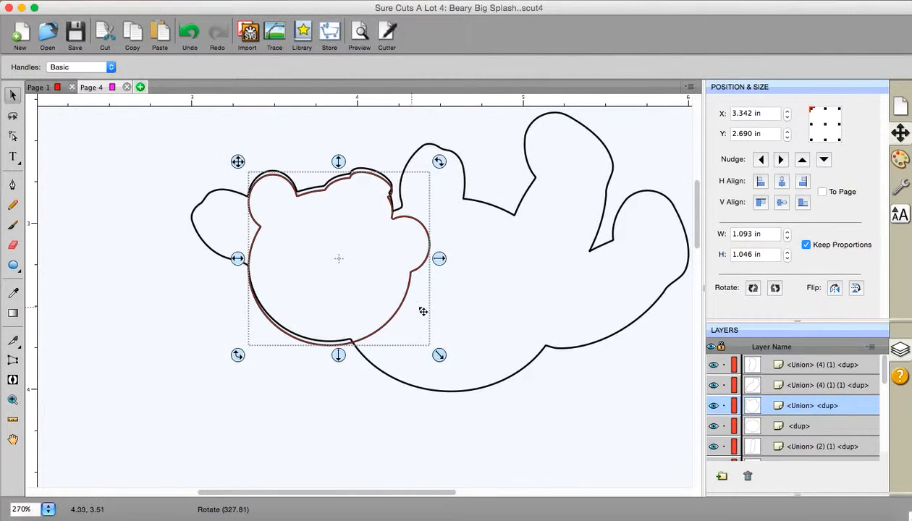
drag(430, 311, 429, 304)
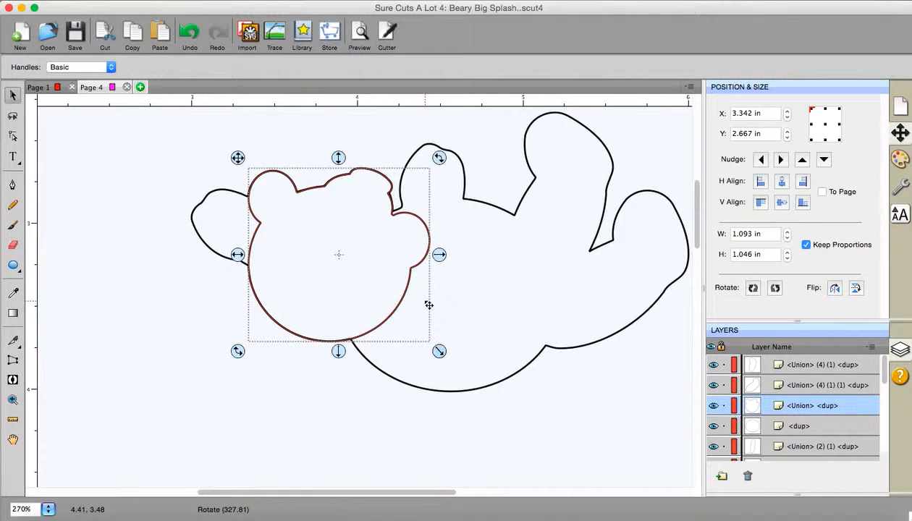
click(114, 192)
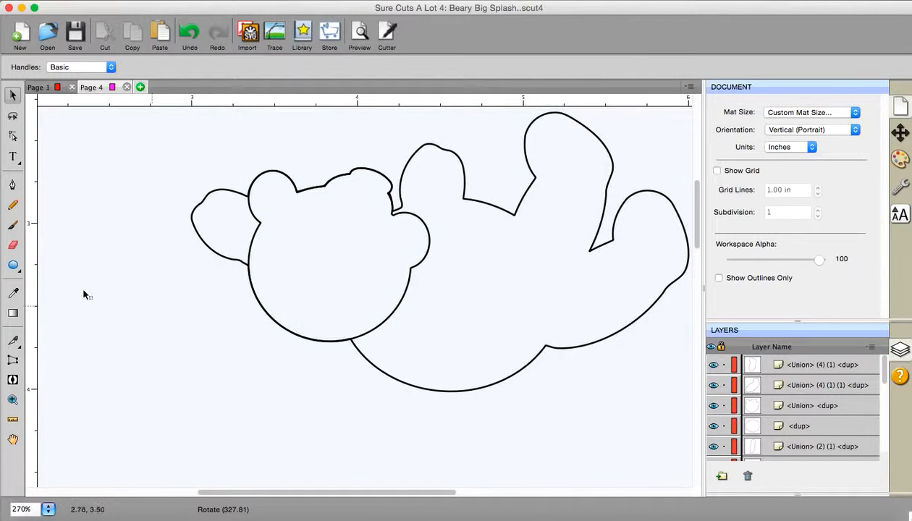
- Erase the parts of the head shape that coincide with the locked outline, using a 0.350 in circle eraser
click(12, 266)
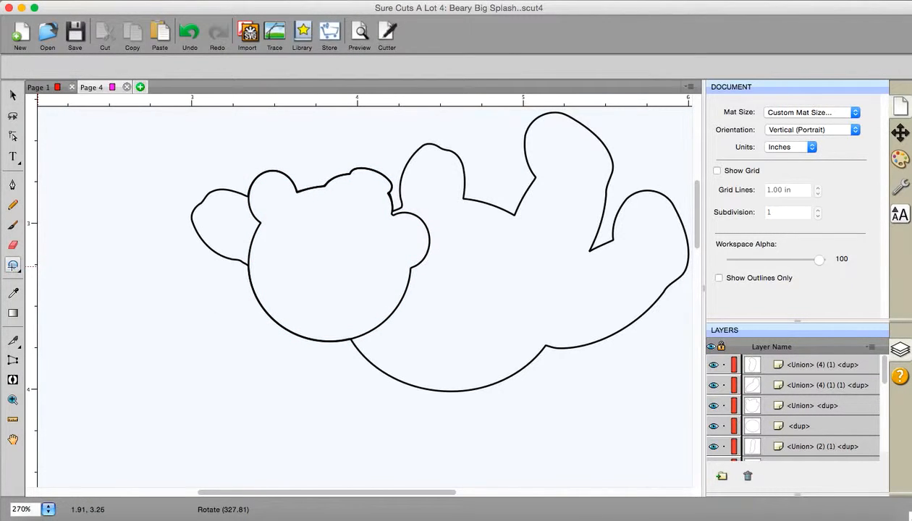
click(13, 245)
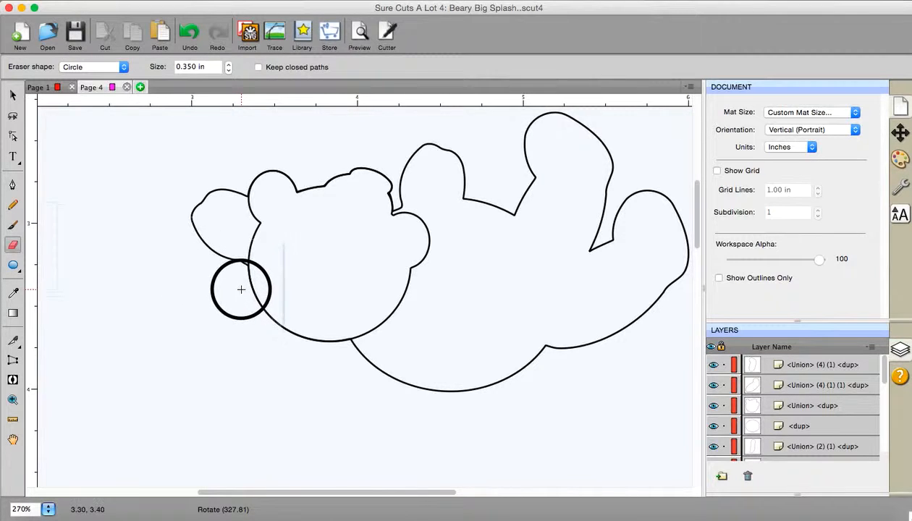
mouse_move(241, 289)
mouse_down()
mouse_move(261, 313)
mouse_move(328, 340)
mouse_move(320, 331)
mouse_up()
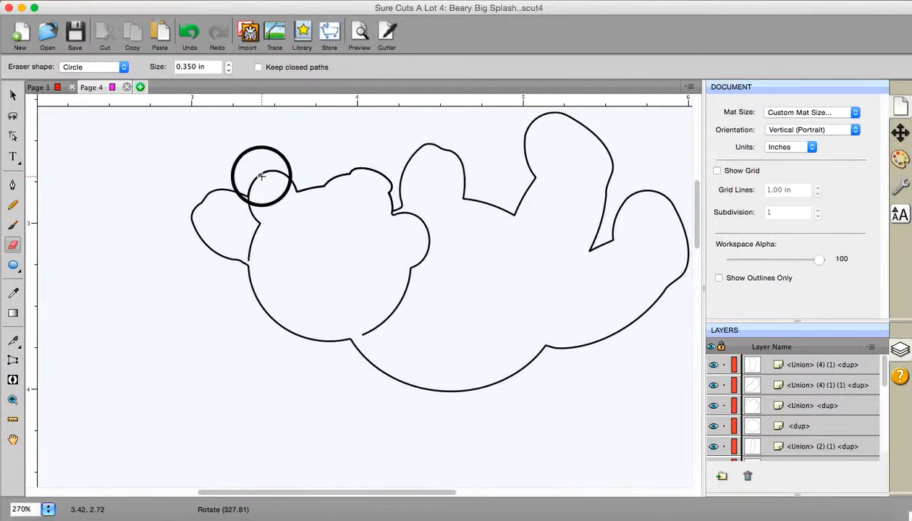
mouse_move(265, 176)
mouse_down()
mouse_move(358, 174)
mouse_move(372, 197)
mouse_up()
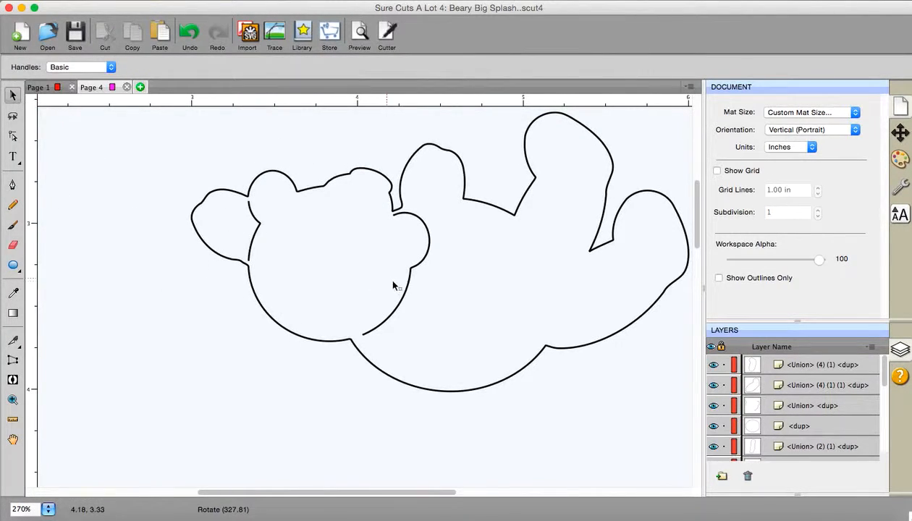
- Move the remaining head lines off the bear to inspect them and return them to their place
click(409, 300)
drag(399, 298, 230, 350)
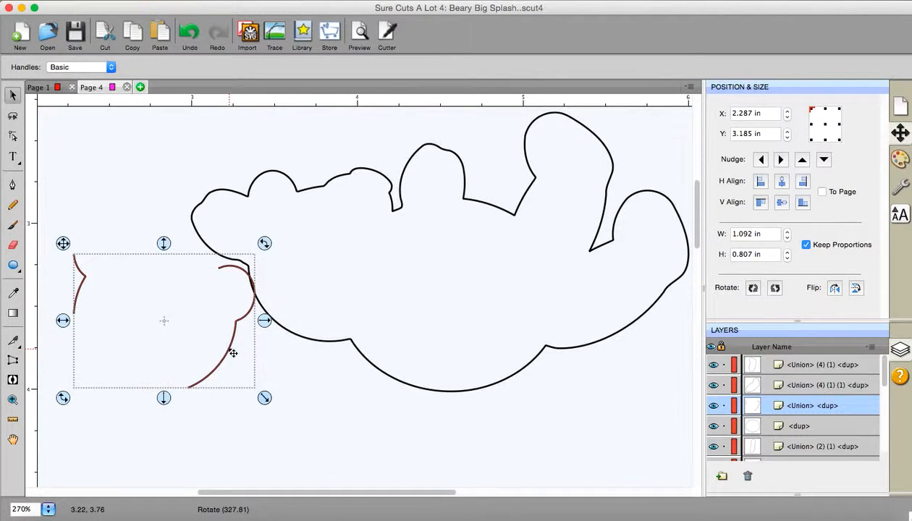
drag(231, 352, 406, 299)
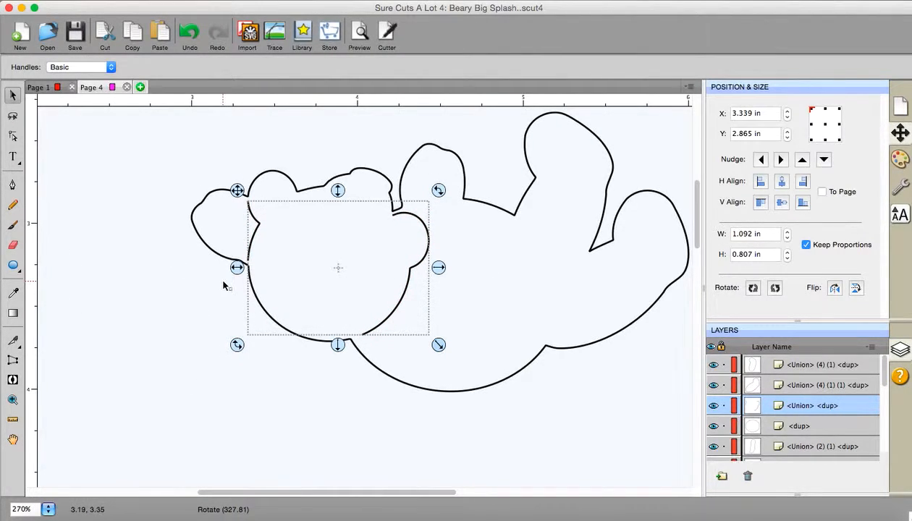
- Move the upright leg shape onto the bear's raised leg and rotate it to match the united outline
scroll(223, 287, down, 5)
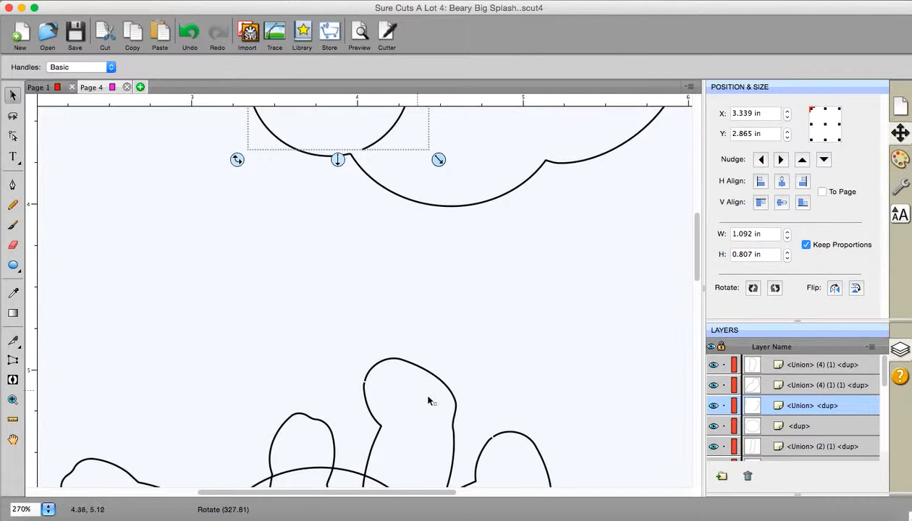
drag(453, 422, 523, 156)
scroll(569, 272, up, 10)
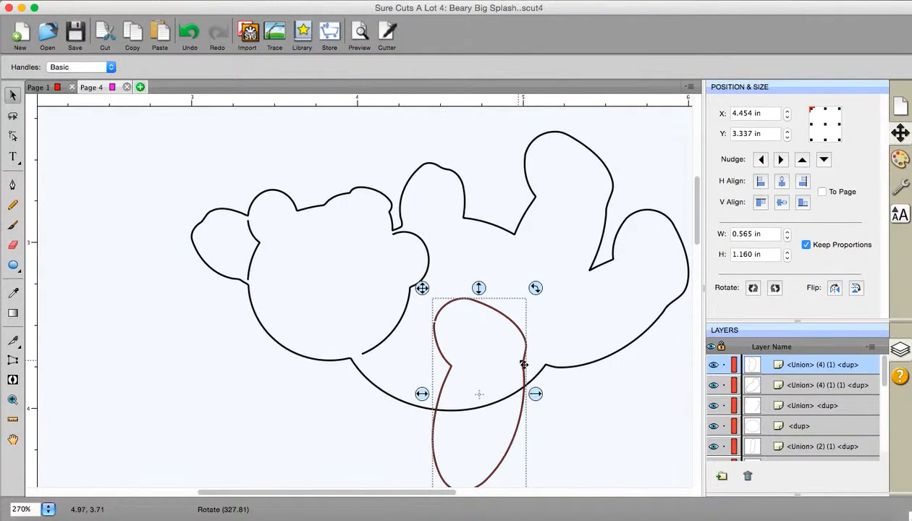
drag(524, 365, 611, 193)
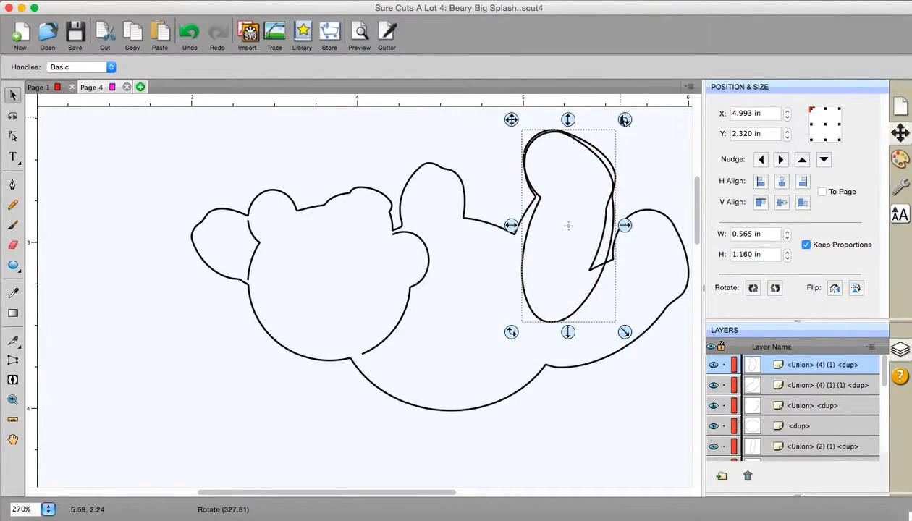
drag(625, 119, 608, 172)
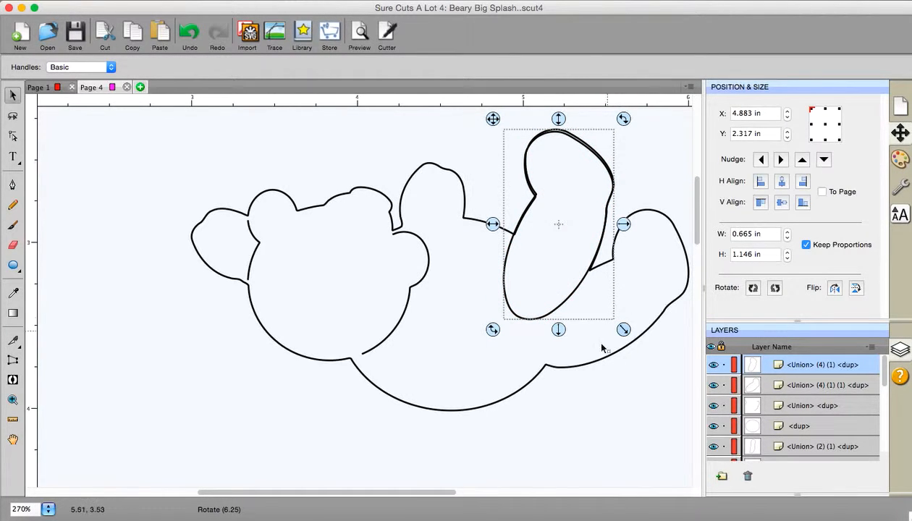
click(13, 245)
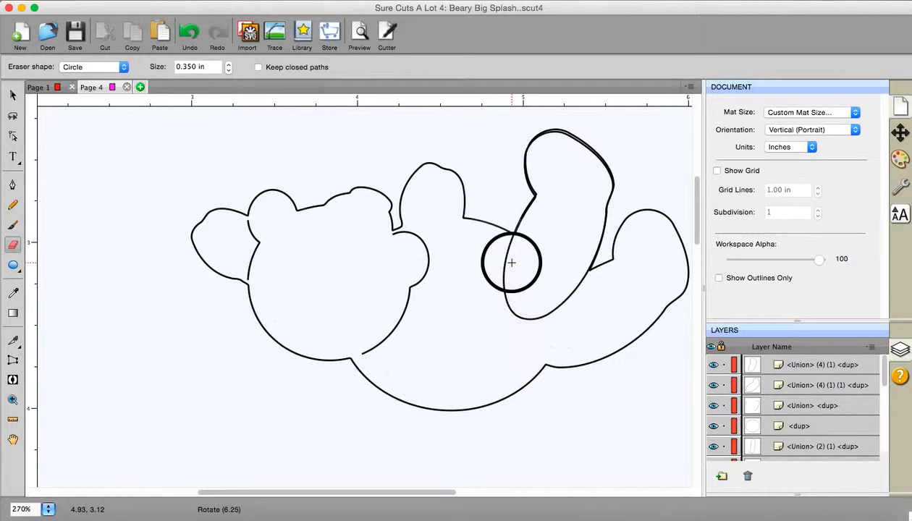
drag(511, 263, 544, 269)
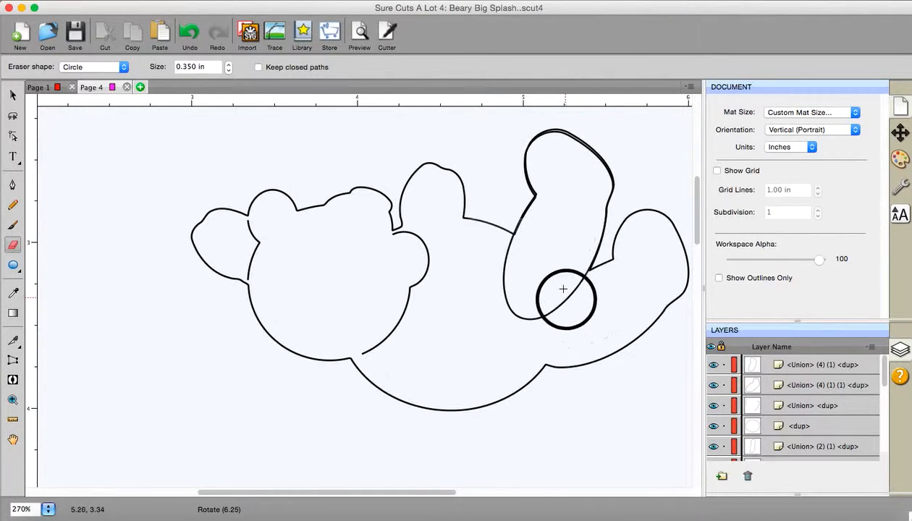
click(12, 95)
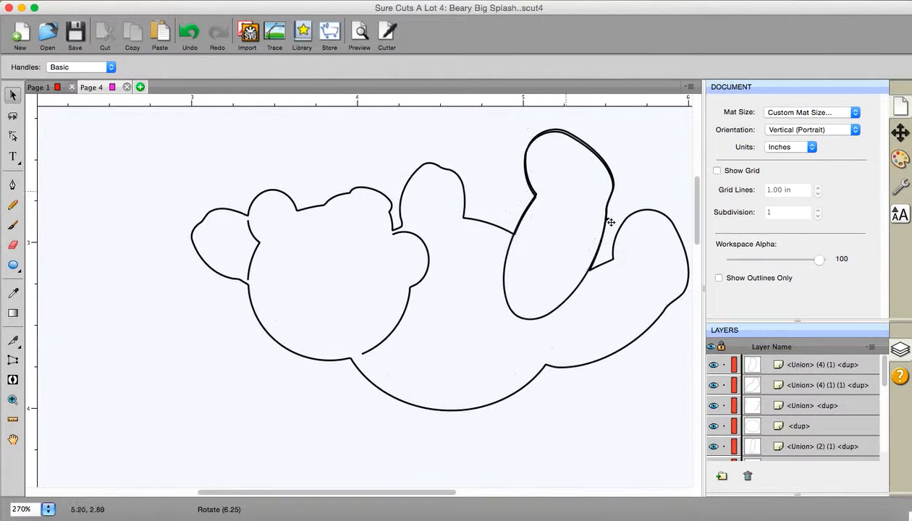
- Move the rotated upright leg shape off the bear into the empty space beyond its outstretched paw
click(606, 229)
drag(586, 226, 159, 288)
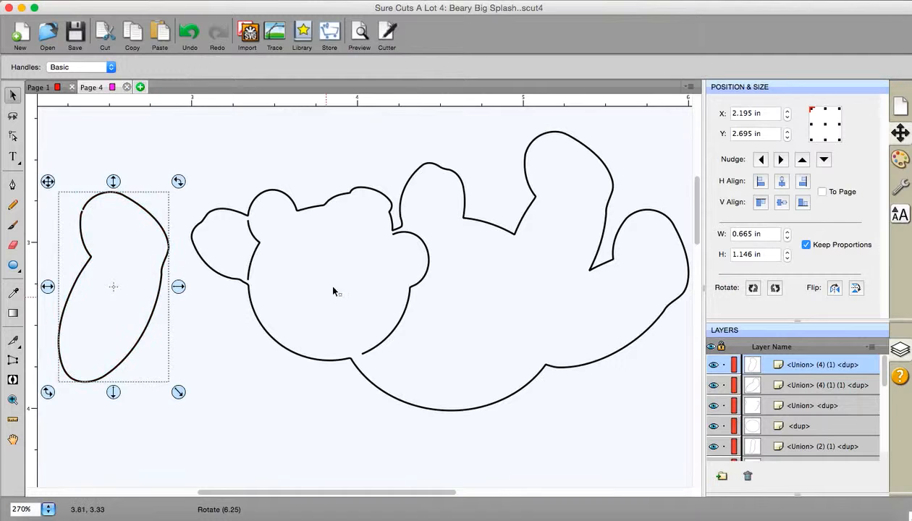
- Move the angled leg shape from the loose body parts onto the bear's outermost leg, at about X 5.06 in, Y 2.79 in
scroll(337, 282, down, 8)
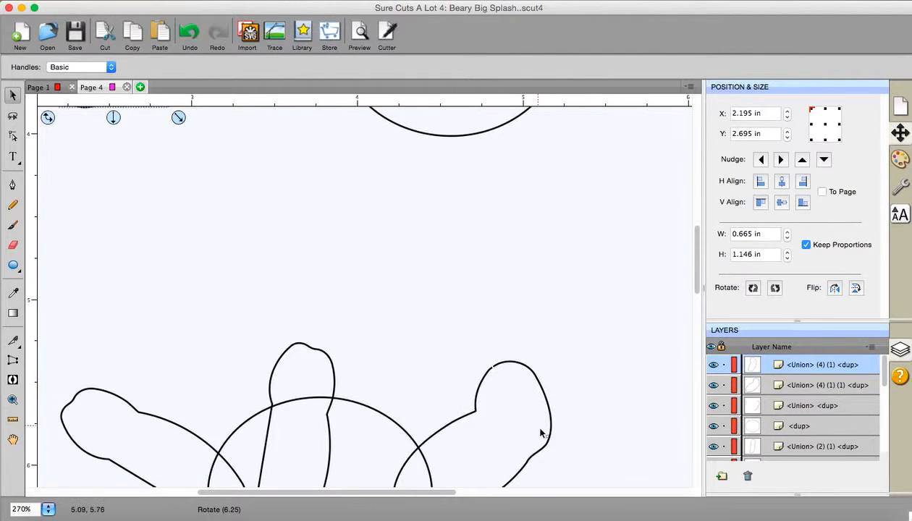
scroll(548, 447, down, 3)
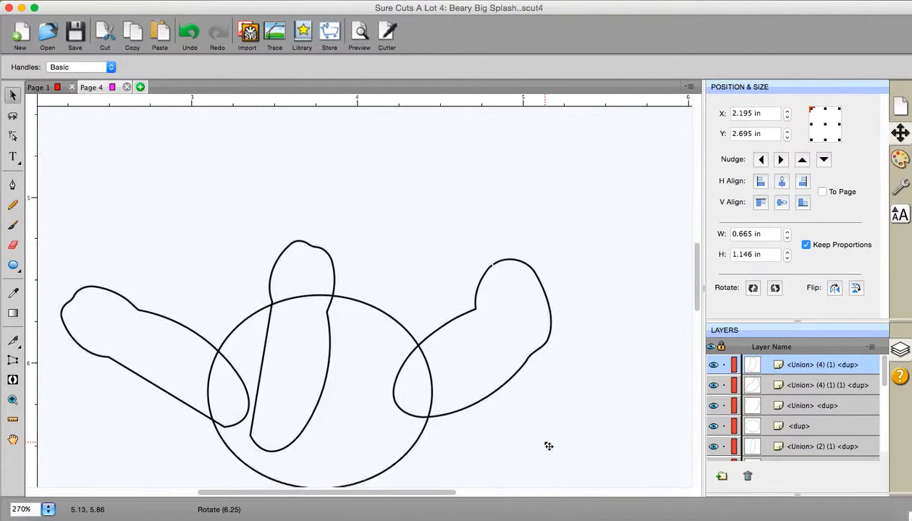
scroll(546, 444, up, 2)
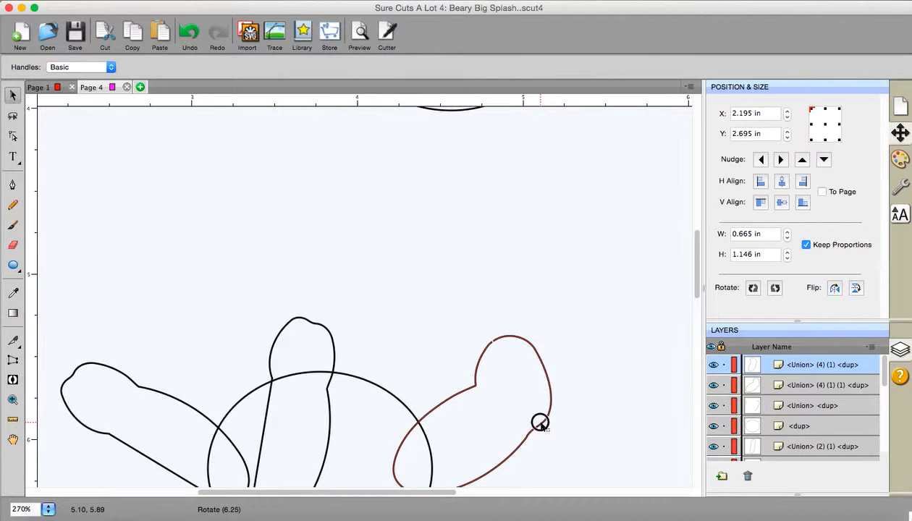
drag(540, 424, 592, 196)
scroll(601, 341, up, 5)
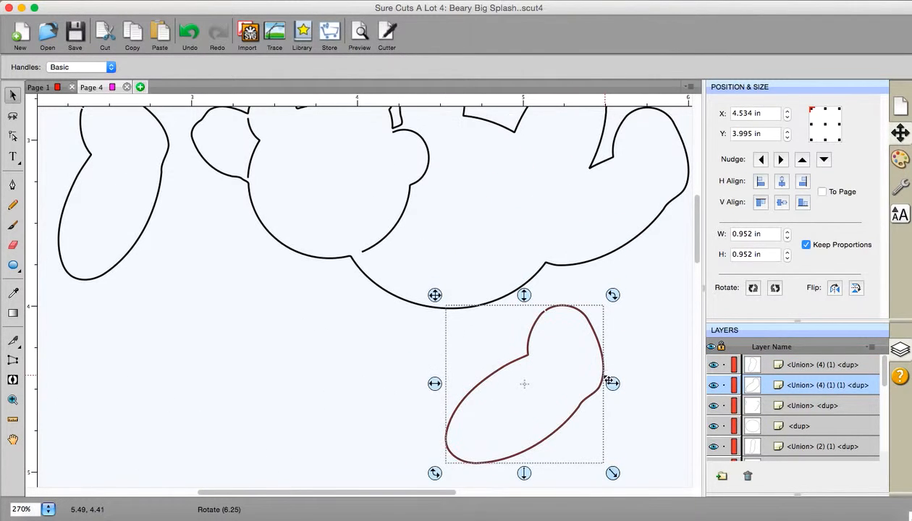
mouse_move(605, 389)
mouse_down()
mouse_move(619, 311)
mouse_move(674, 228)
mouse_move(686, 185)
mouse_up()
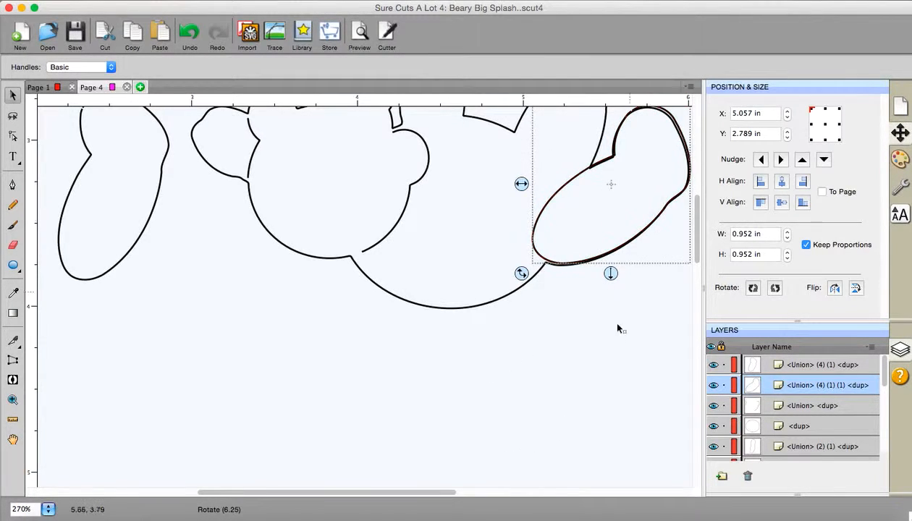
scroll(617, 324, up, 3)
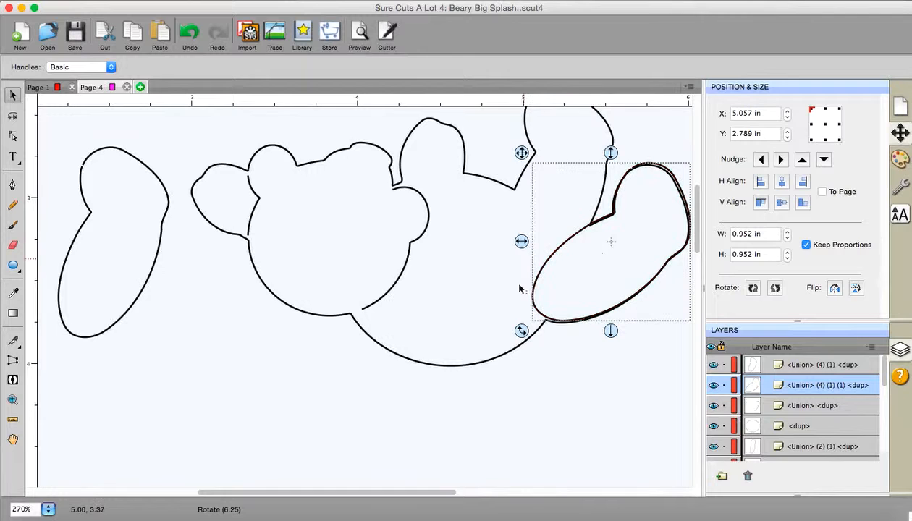
scroll(536, 364, up, 1)
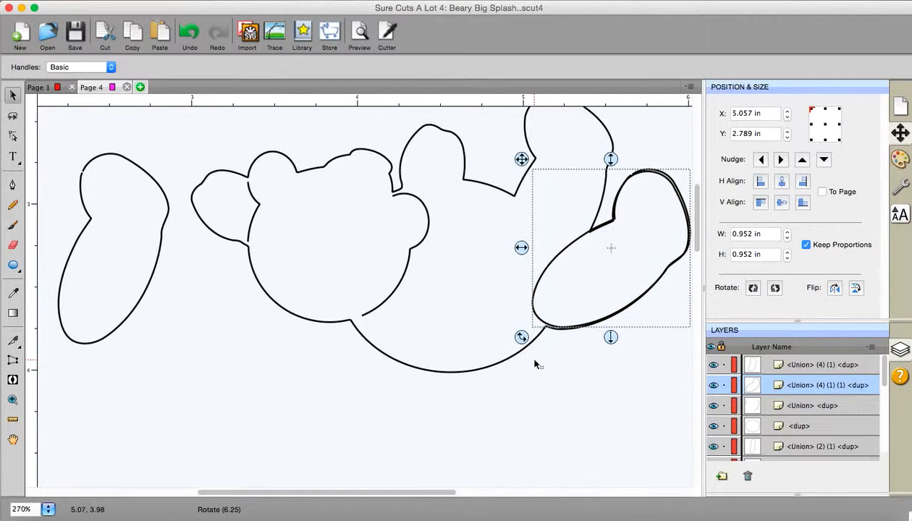
- Erase the parts of the angled leg shape that coincide with the bear outline, using the 0.350 in circle eraser
click(443, 489)
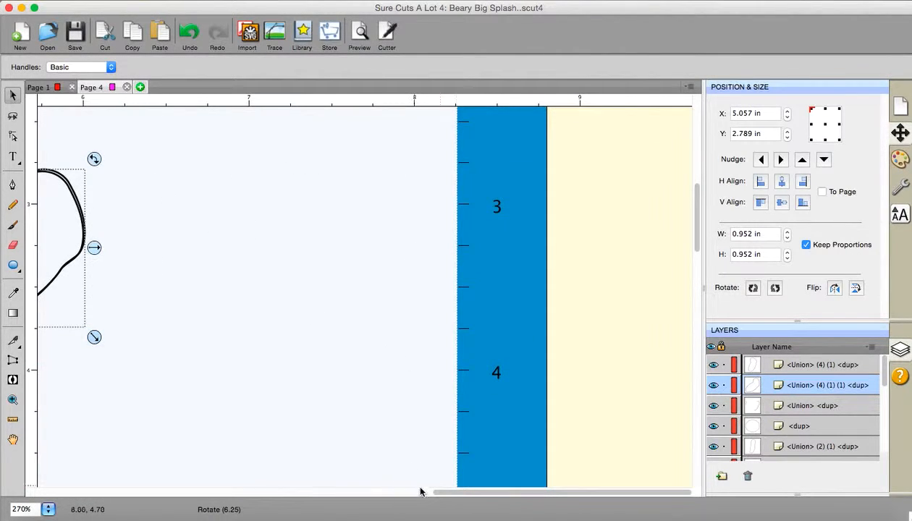
click(455, 493)
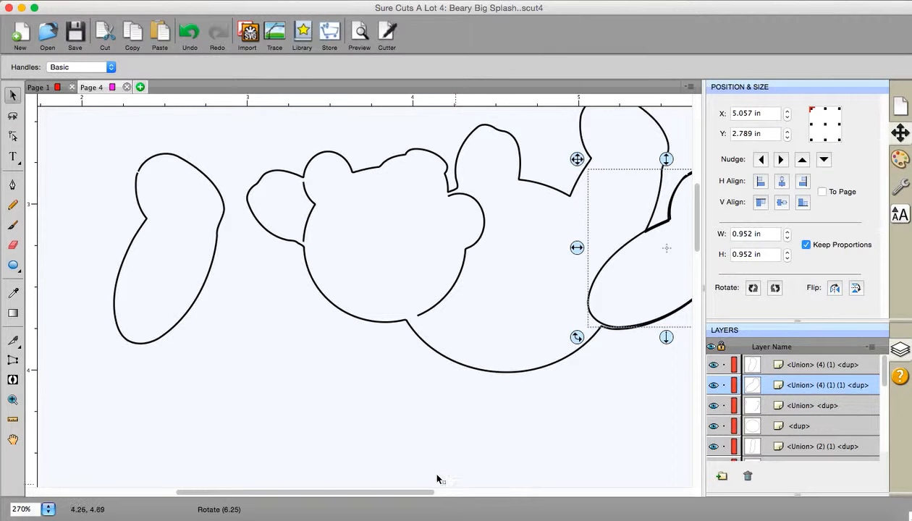
click(13, 440)
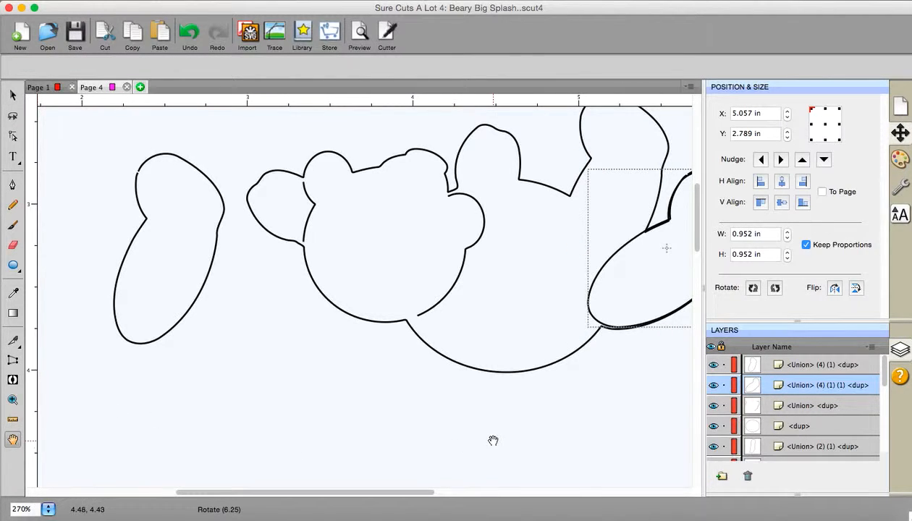
drag(493, 440, 362, 433)
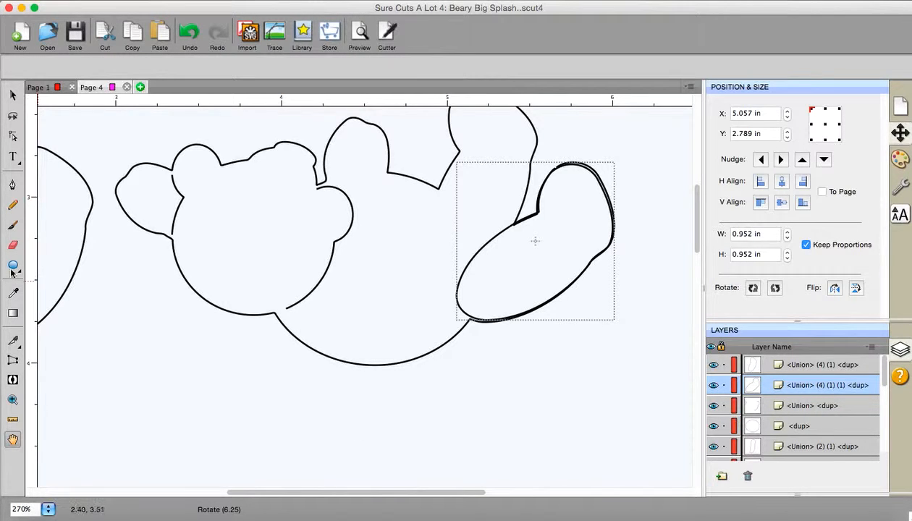
click(13, 244)
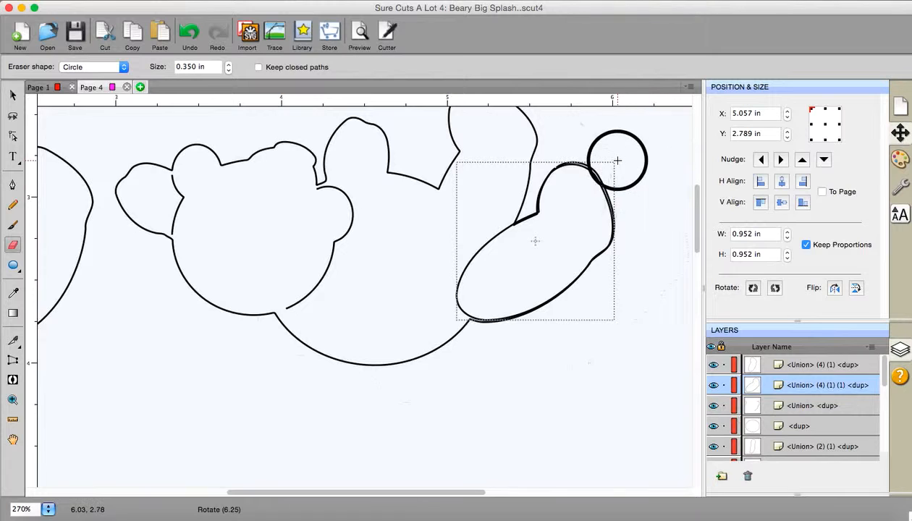
mouse_move(591, 171)
mouse_down()
mouse_move(569, 181)
mouse_move(537, 231)
mouse_move(594, 216)
mouse_move(607, 242)
mouse_move(577, 282)
mouse_move(499, 325)
mouse_move(550, 315)
mouse_up()
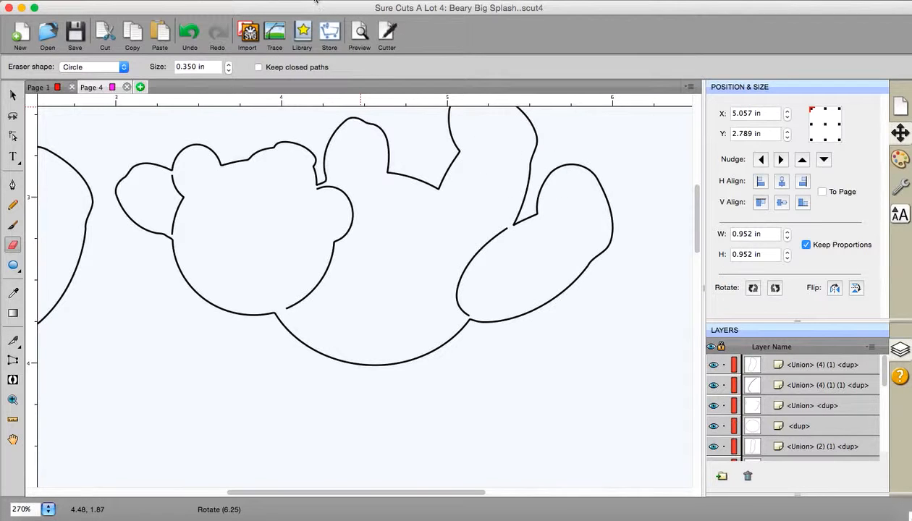
- Fit the page to the window, select the remaining head and leg detail lines together, and move them off the mat into the empty workspace
click(388, 1)
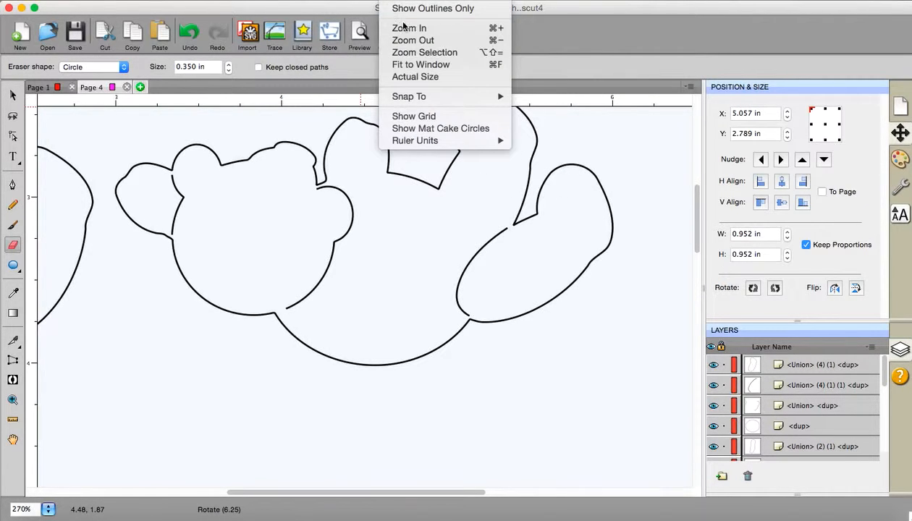
click(409, 65)
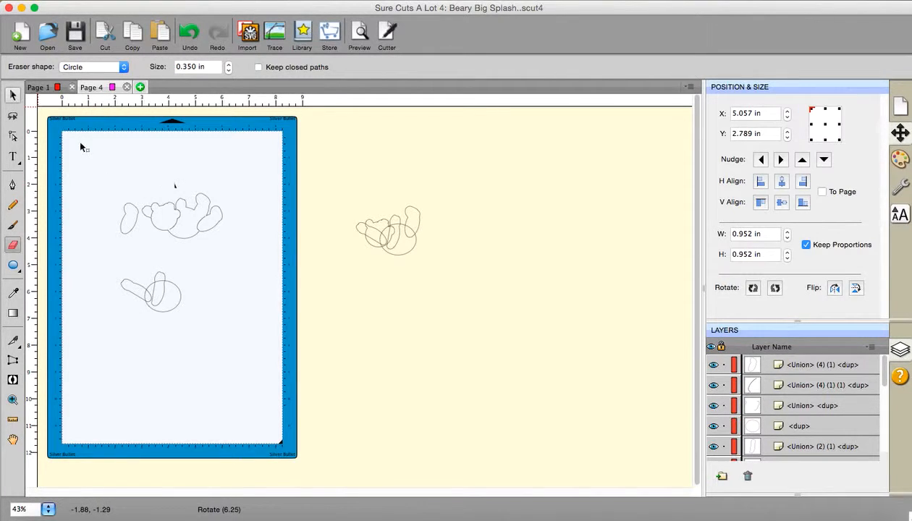
drag(124, 168, 265, 262)
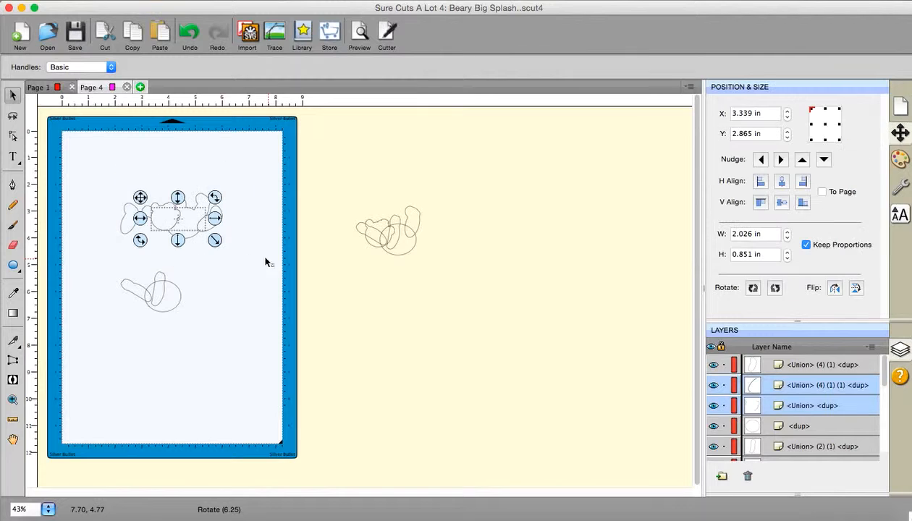
drag(204, 225, 501, 306)
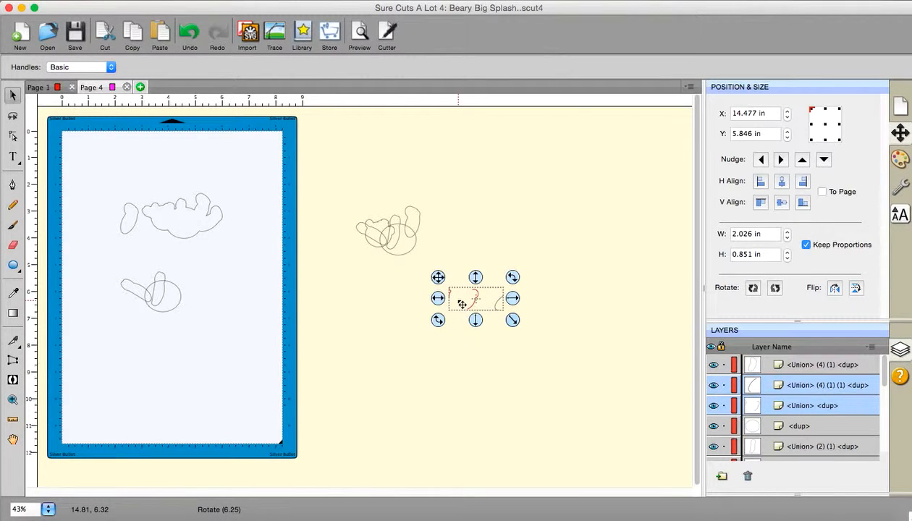
- Set the selected detail lines' cut line type to Draw (Pen), then move them back into place on the bear and deselect them
click(900, 190)
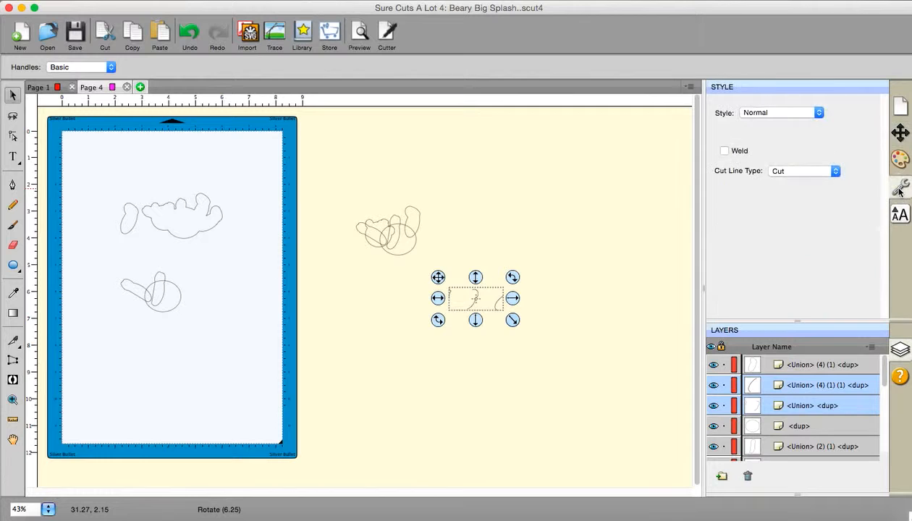
click(822, 171)
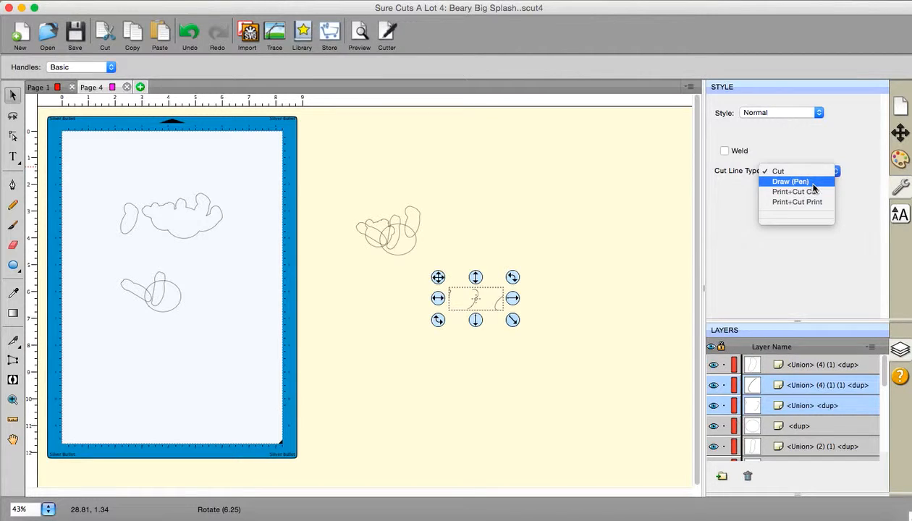
click(620, 193)
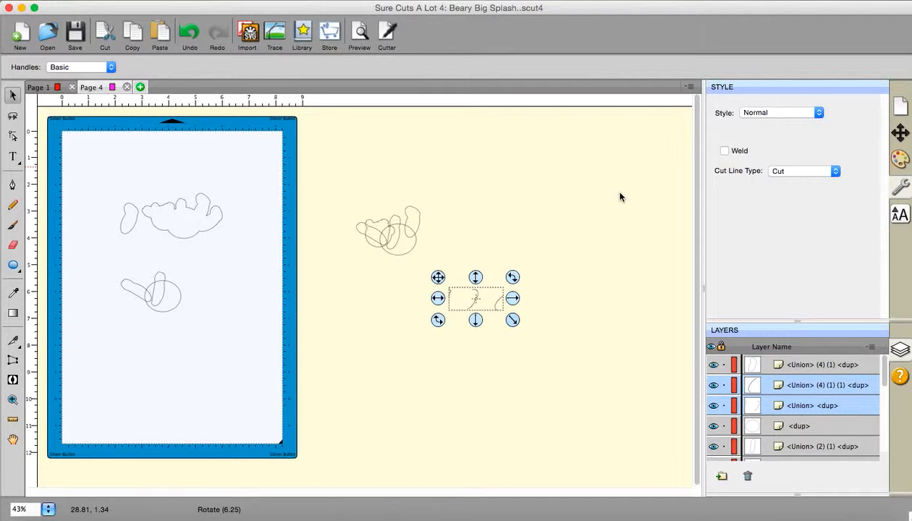
click(820, 171)
click(822, 185)
drag(469, 301, 174, 227)
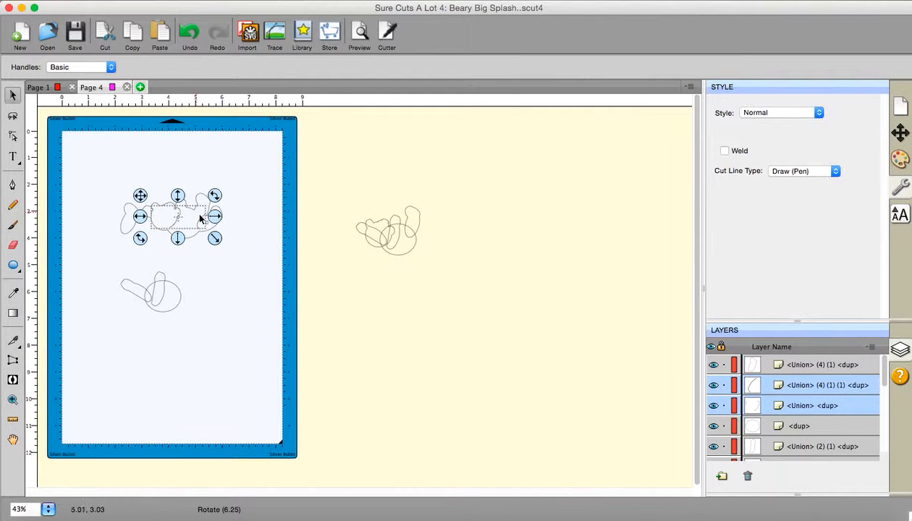
click(253, 293)
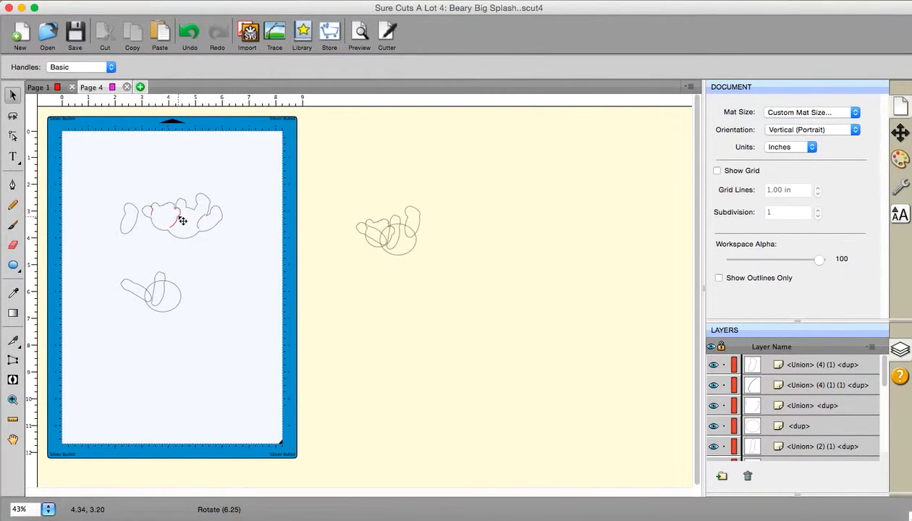